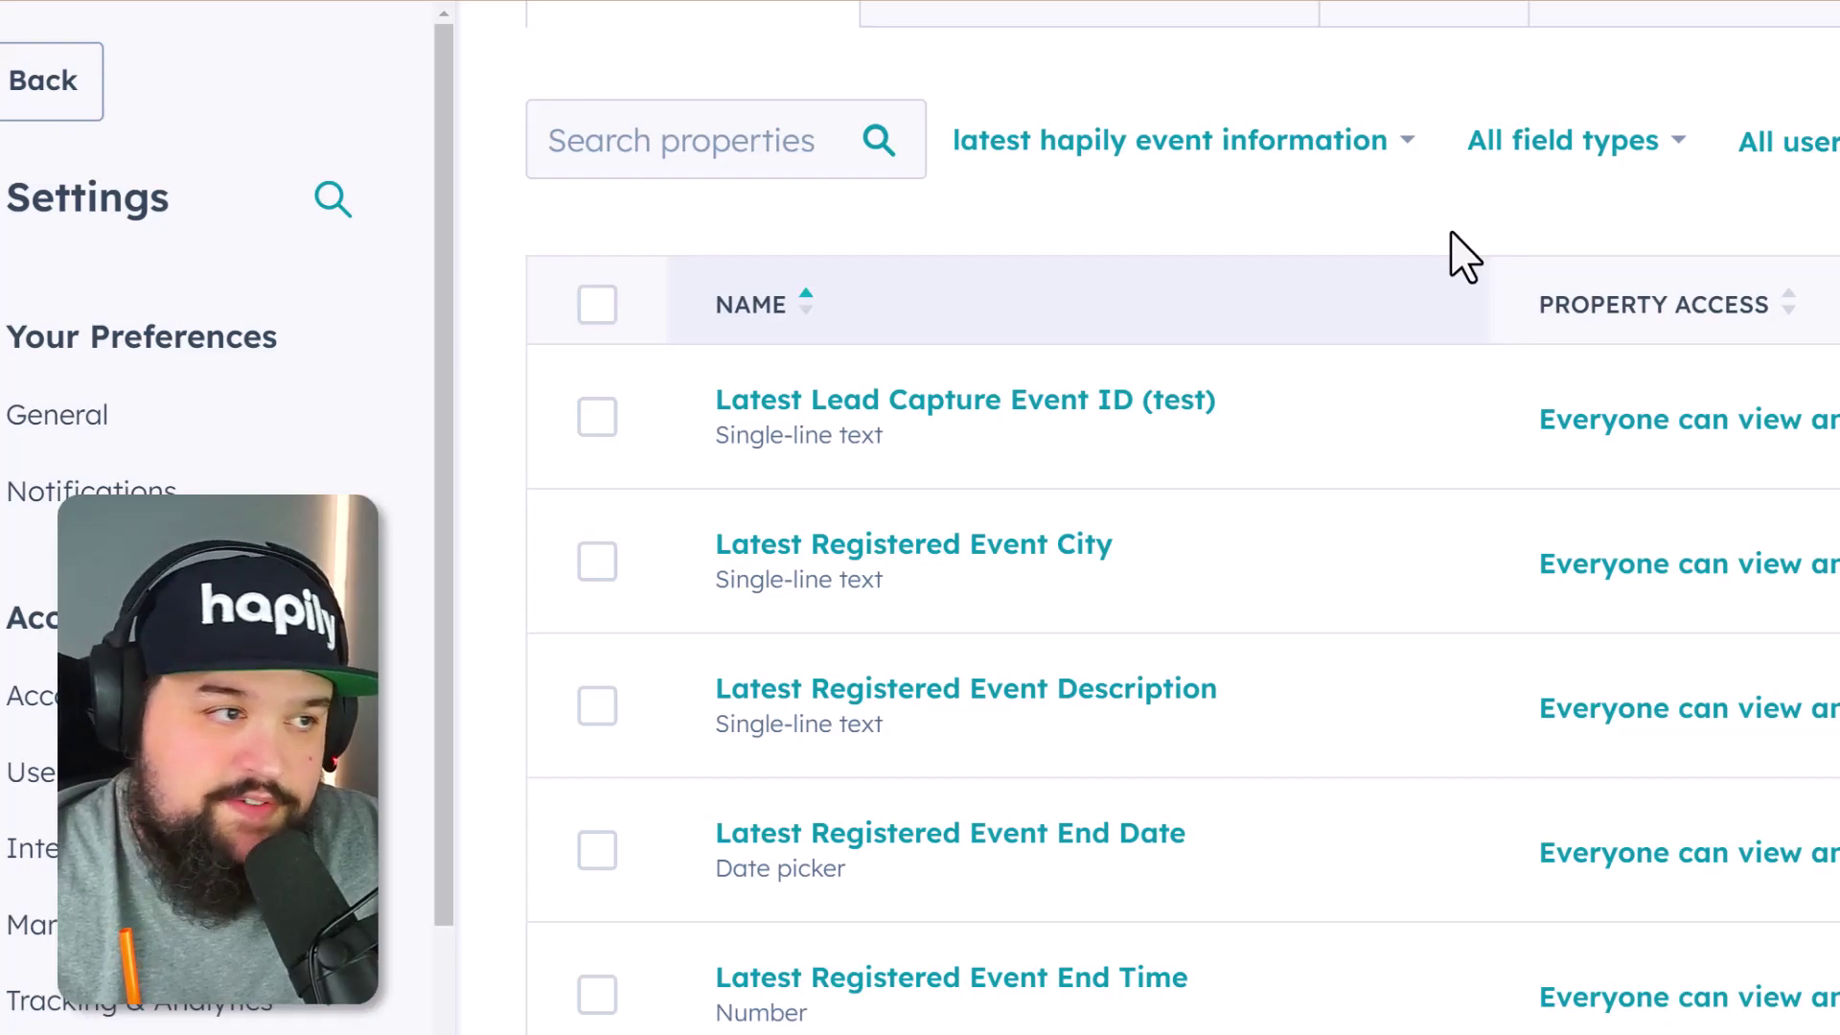
- Filter the properties by the "latest hapily session information" group and look through the listed properties
left_click(1401, 153)
left_click(1337, 522)
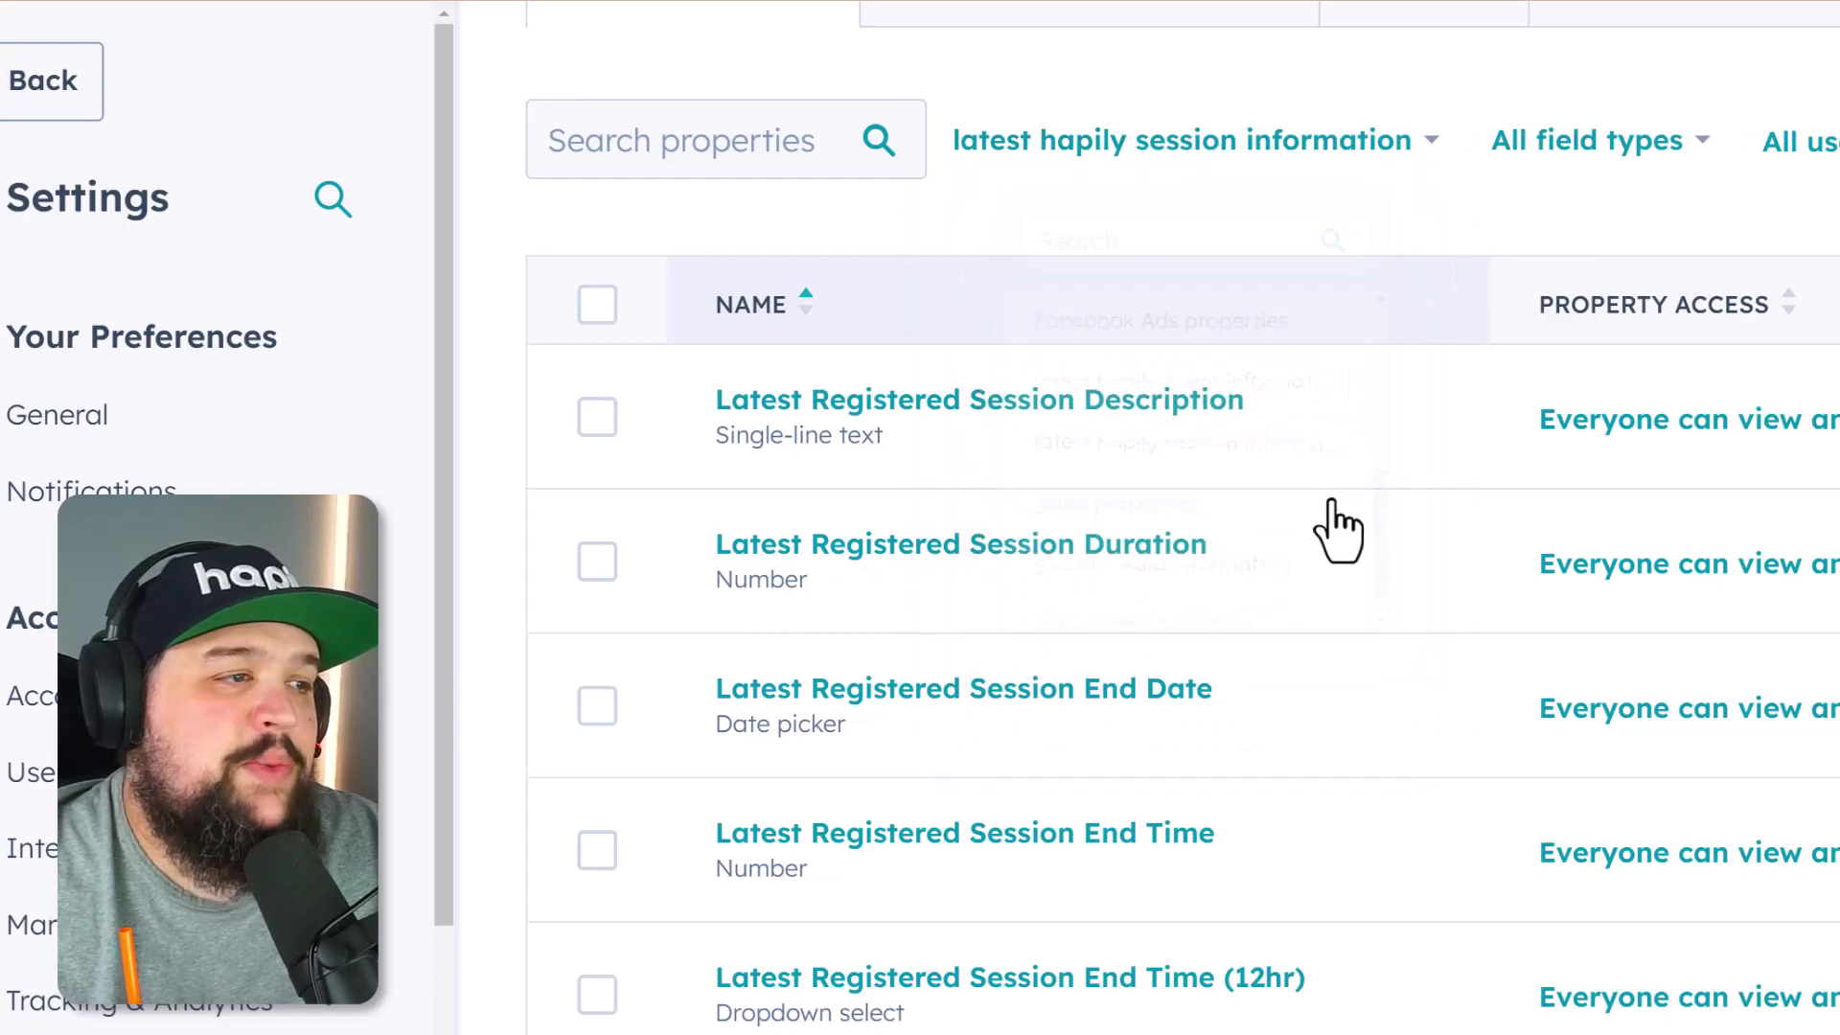
scroll(1428, 707, "down", 1)
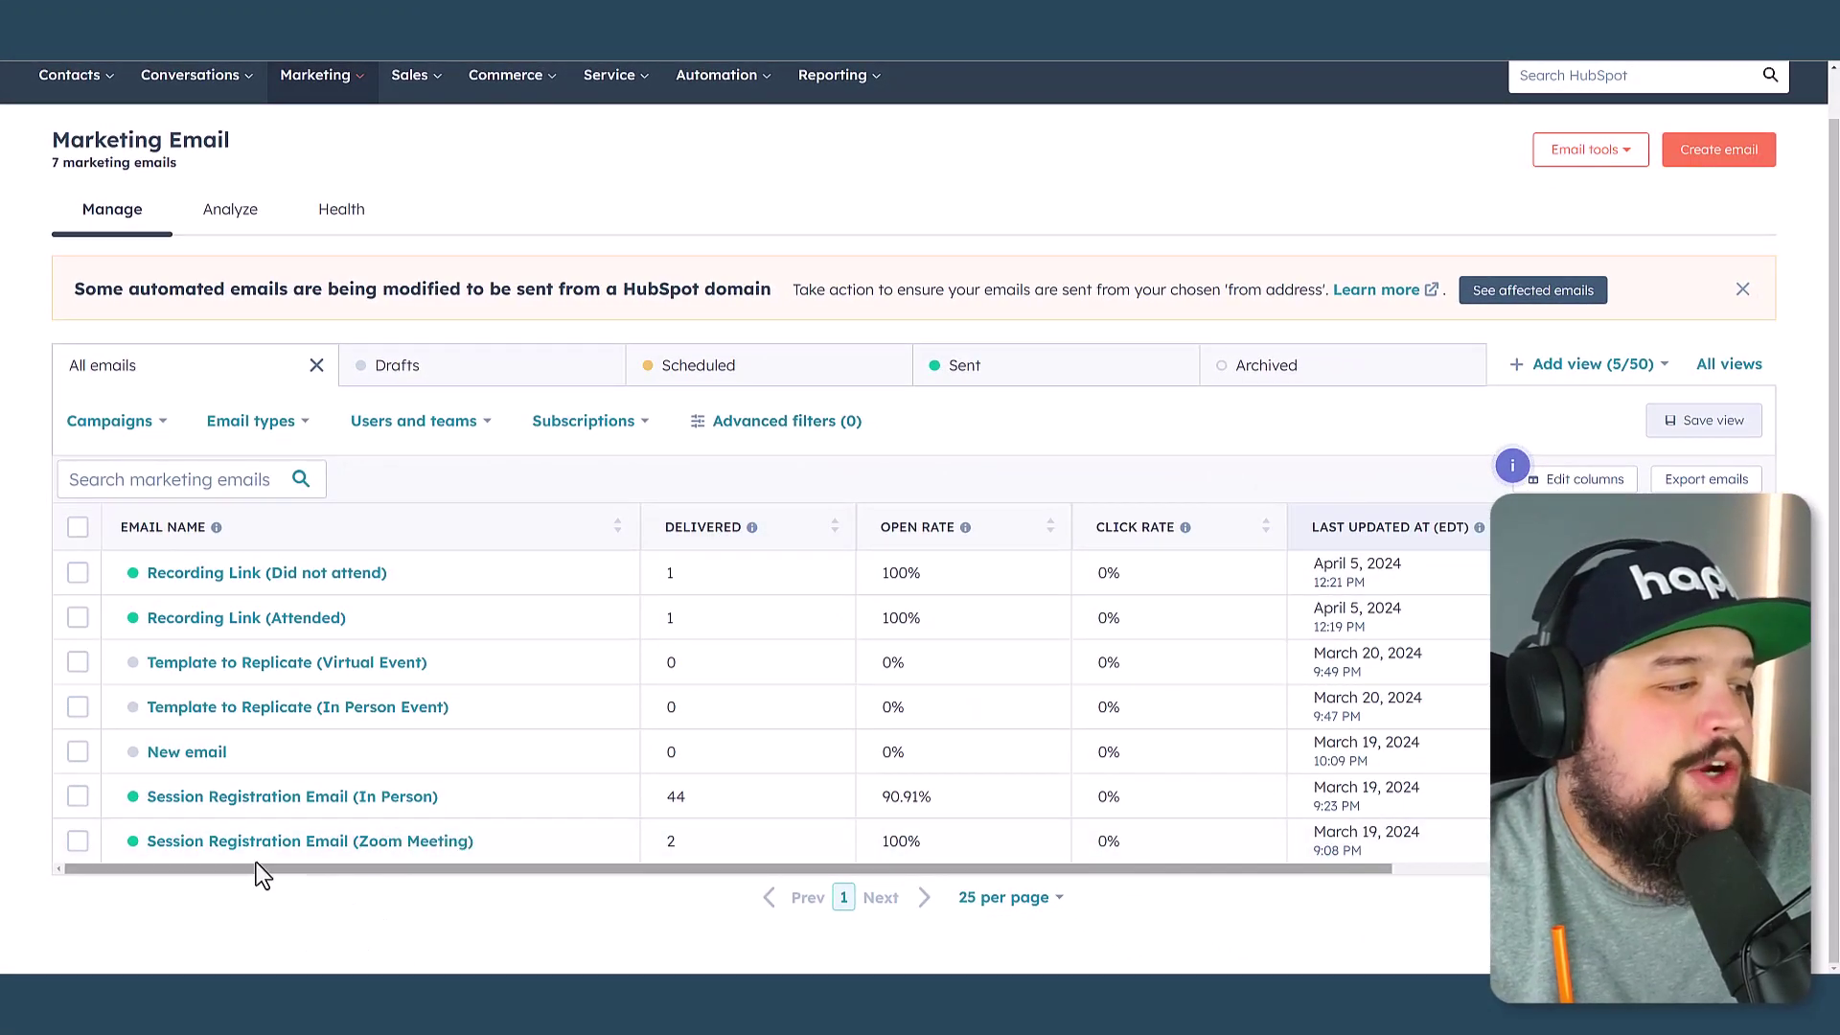
- Open the "Session Registration Email (In Person)" marketing email in the editor and select its body text module
left_click(255, 809)
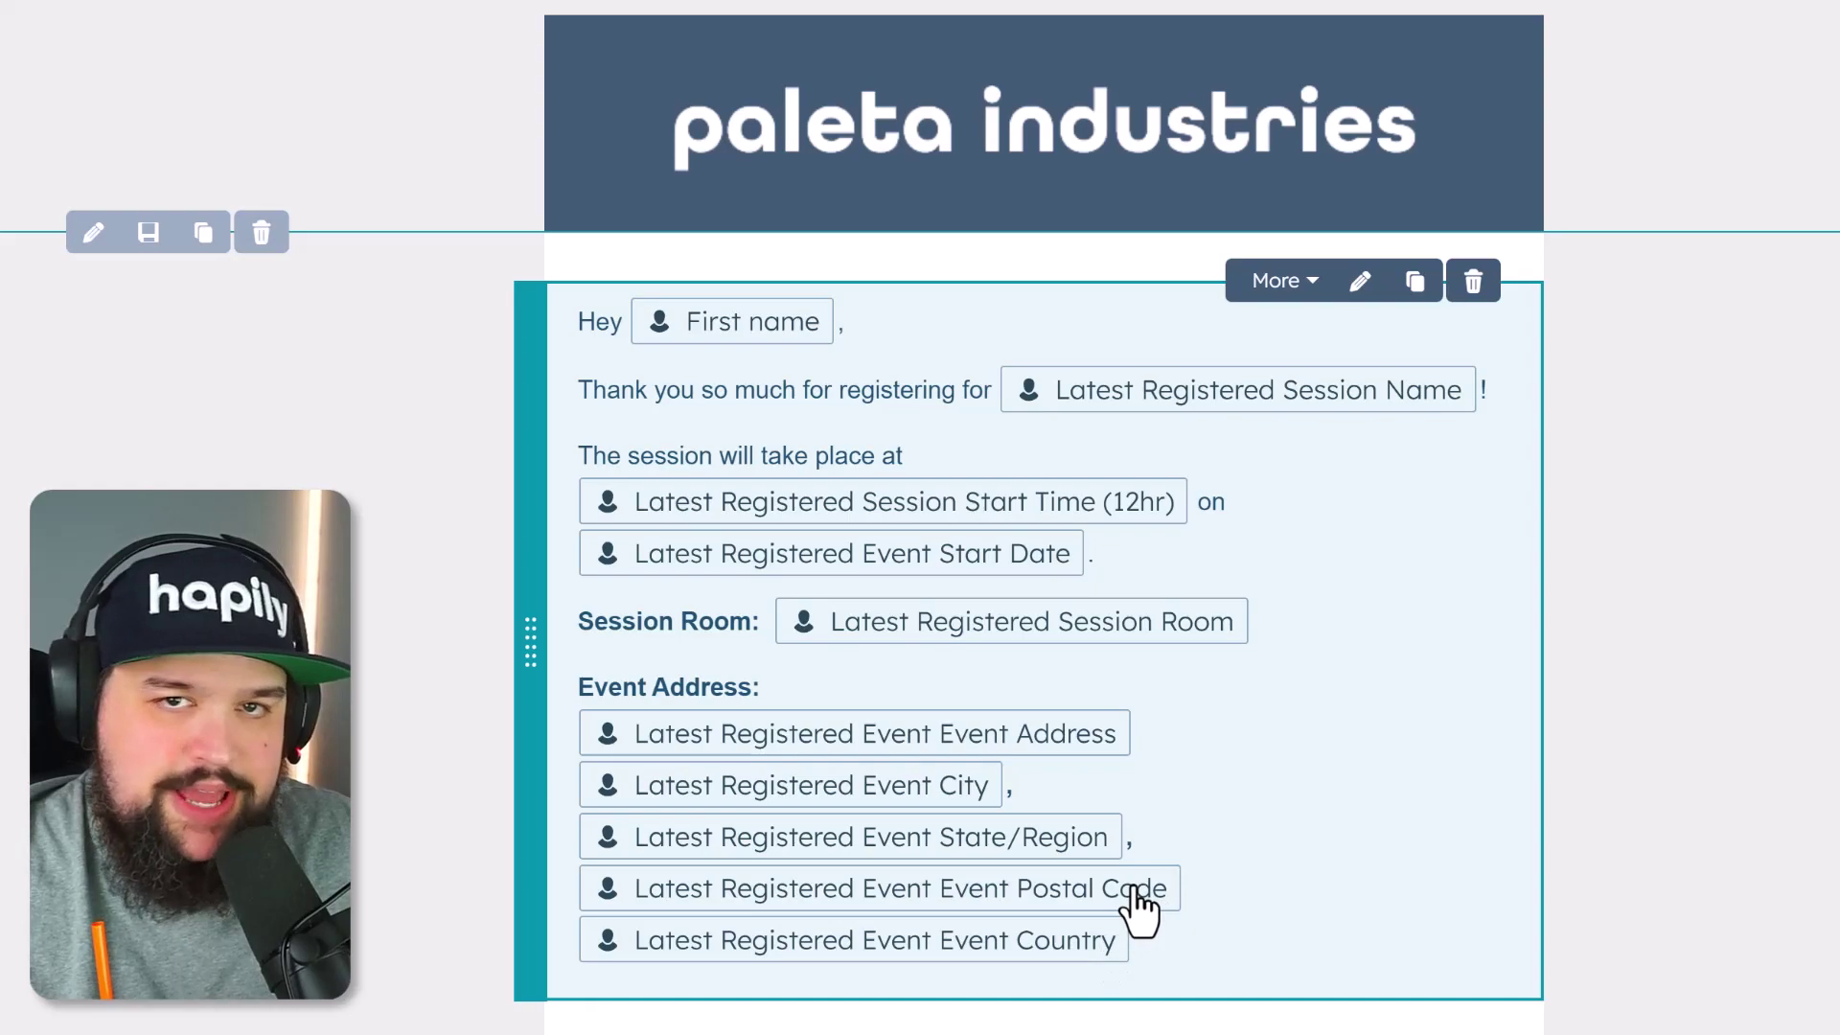
left_click(1324, 721)
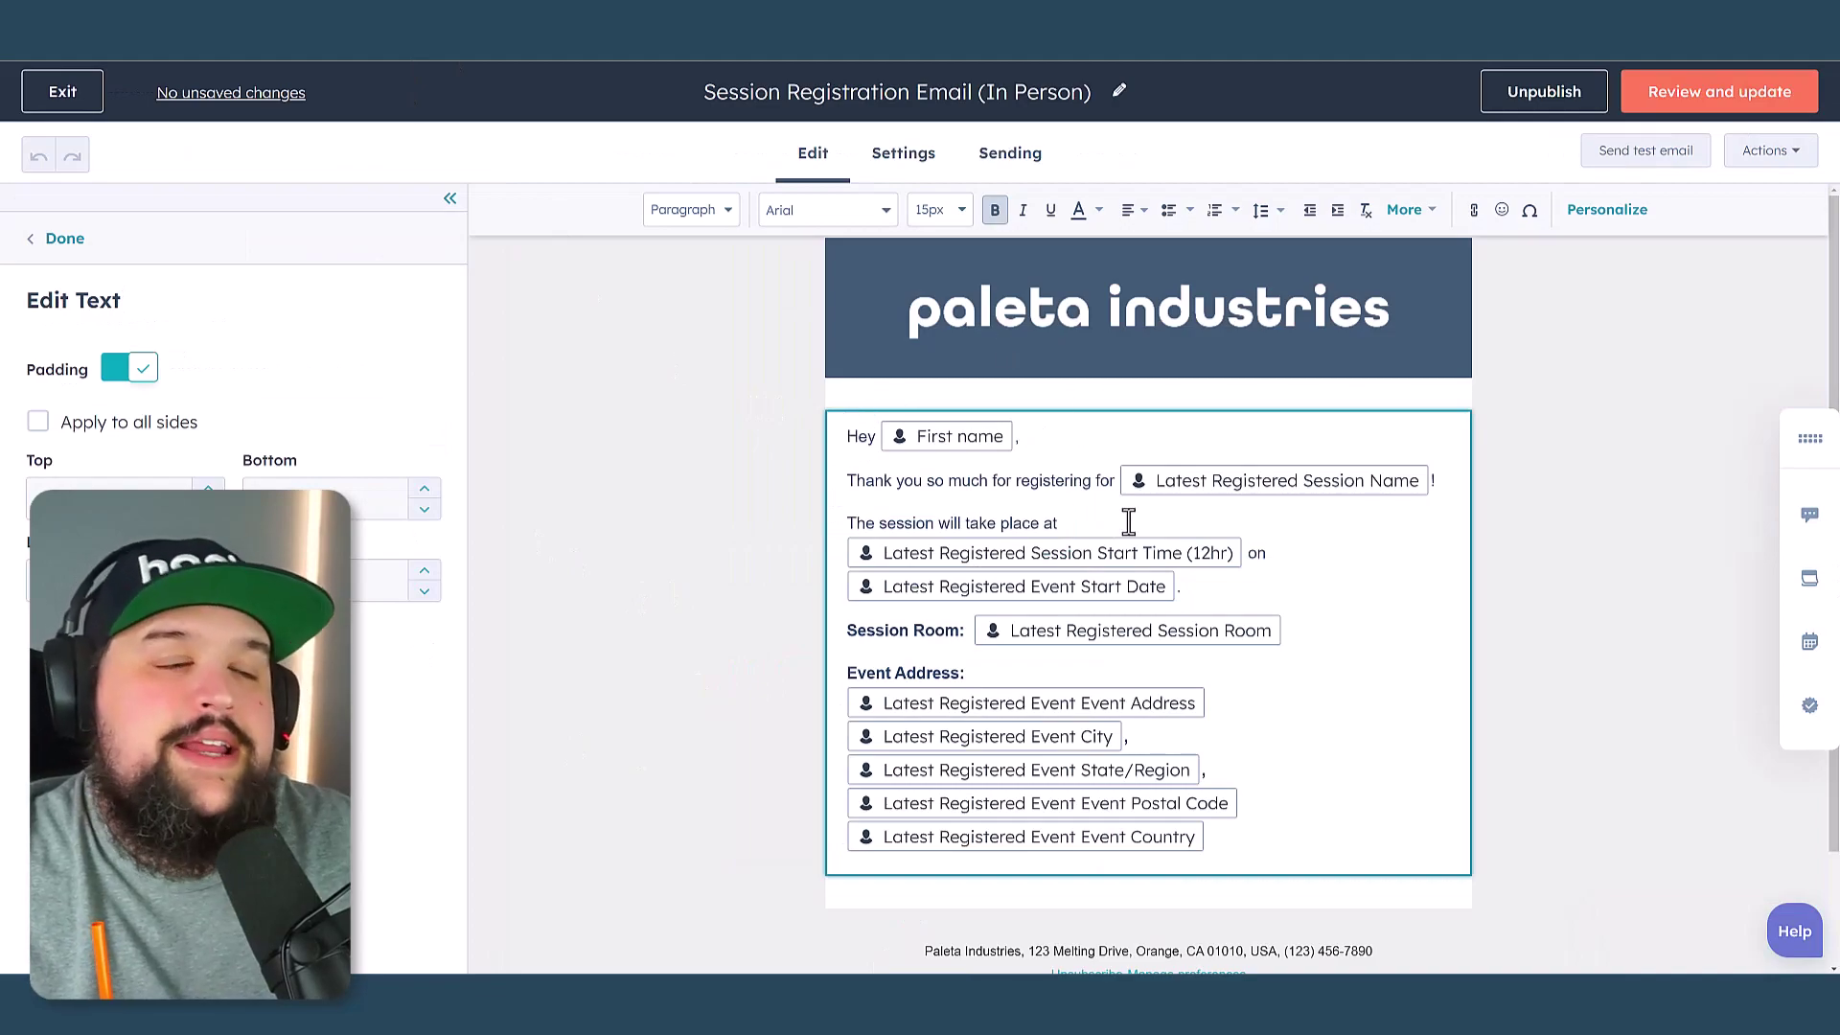
- Return to the marketing email list, open "Session Registration Email (Zoom Meeting)" for editing and select its body text module
left_click(50, 104)
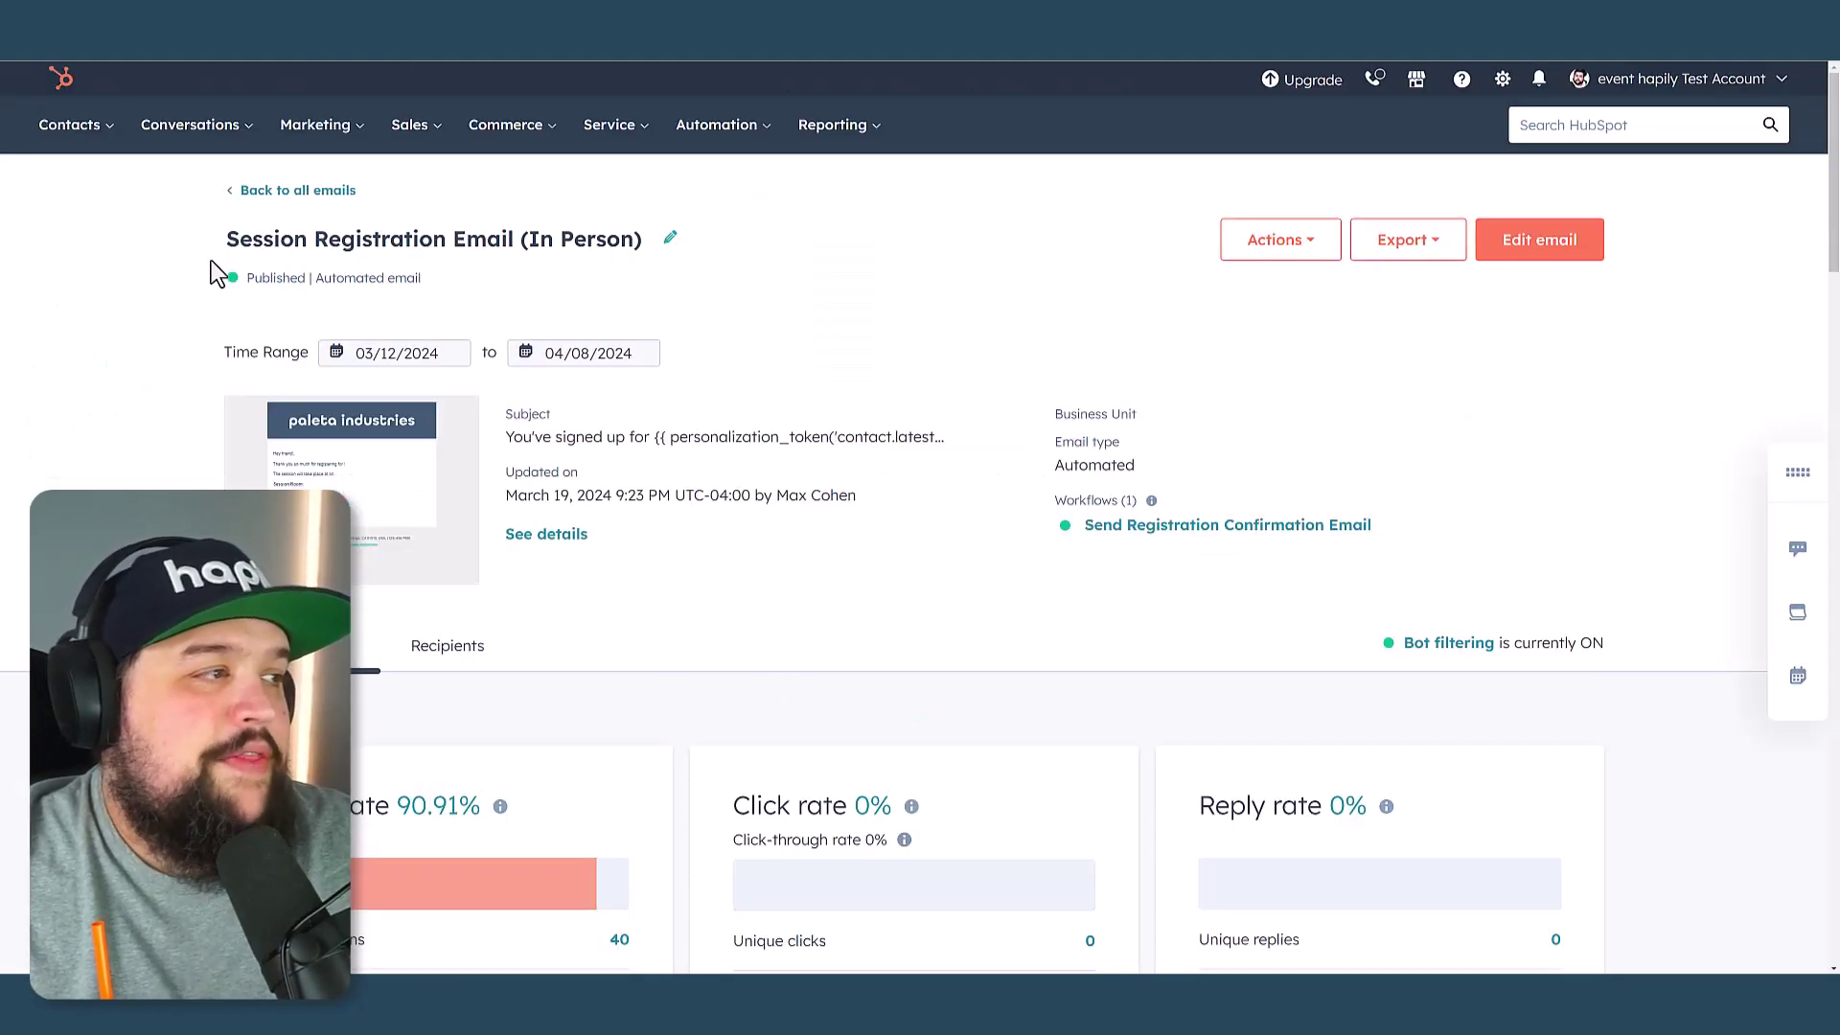
left_click(337, 196)
scroll(476, 571, "down", 1)
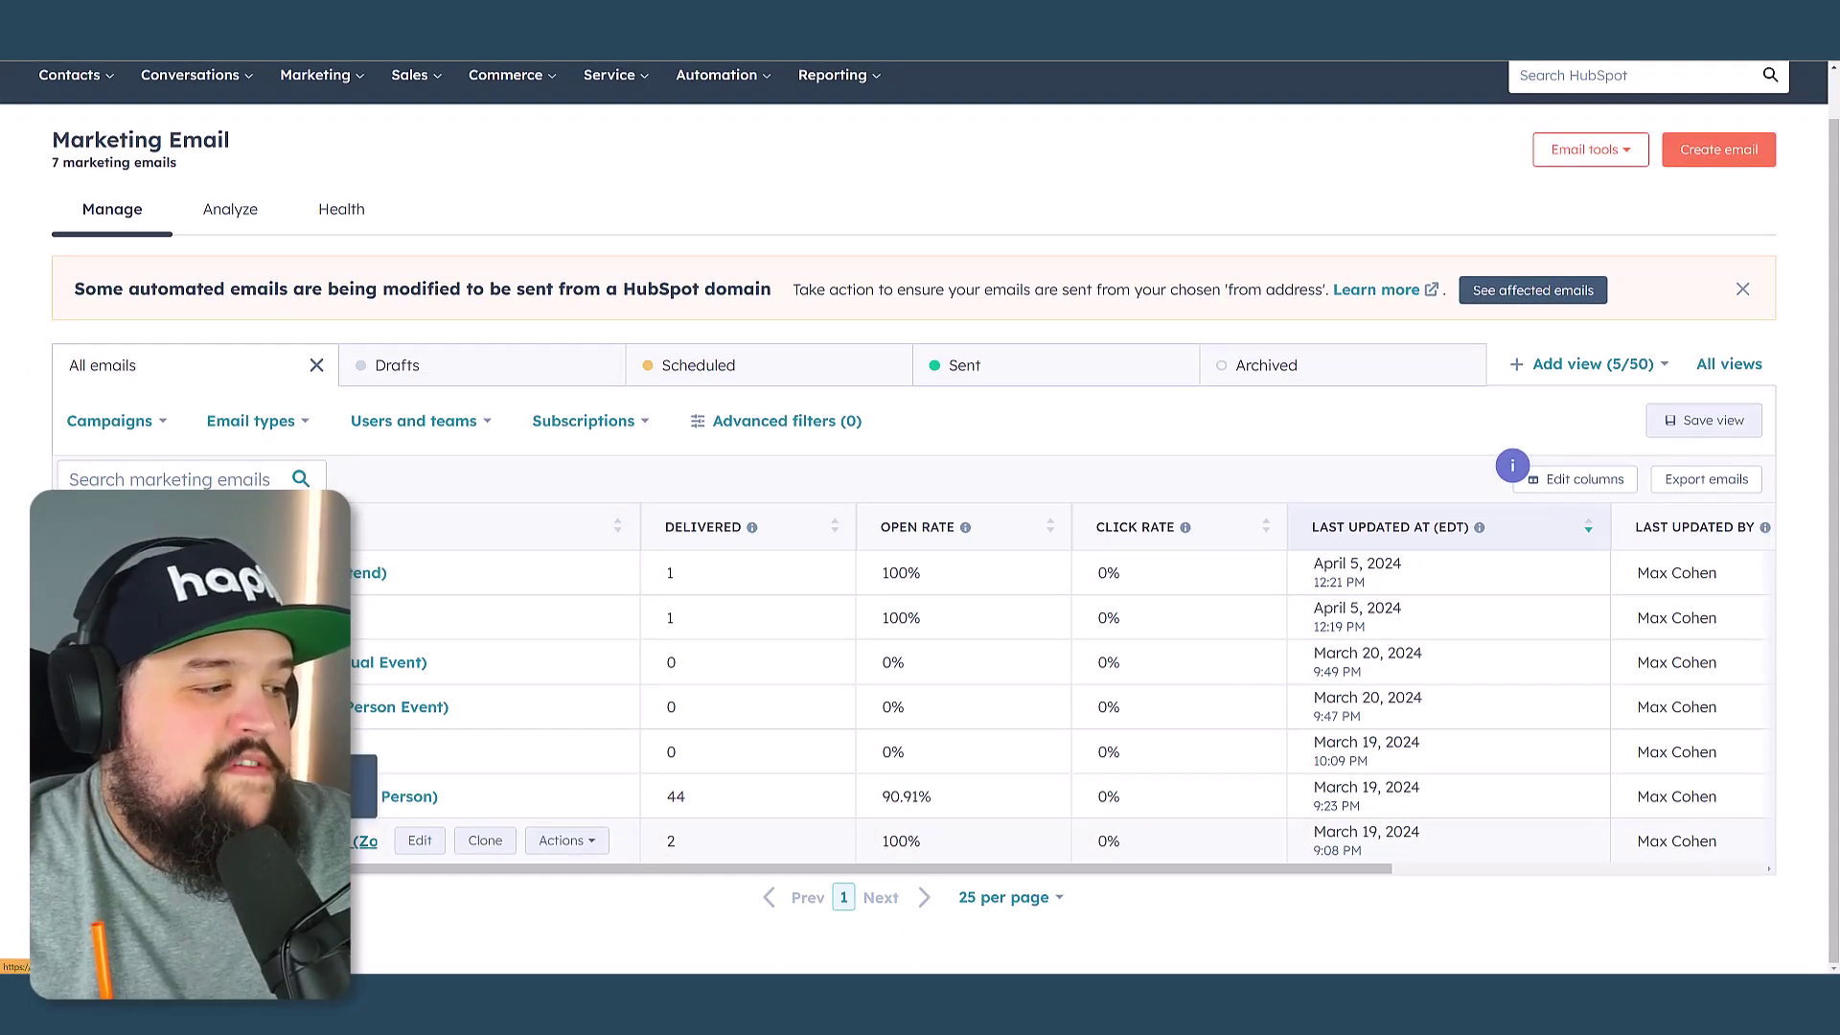
left_click(365, 841)
left_click(1577, 256)
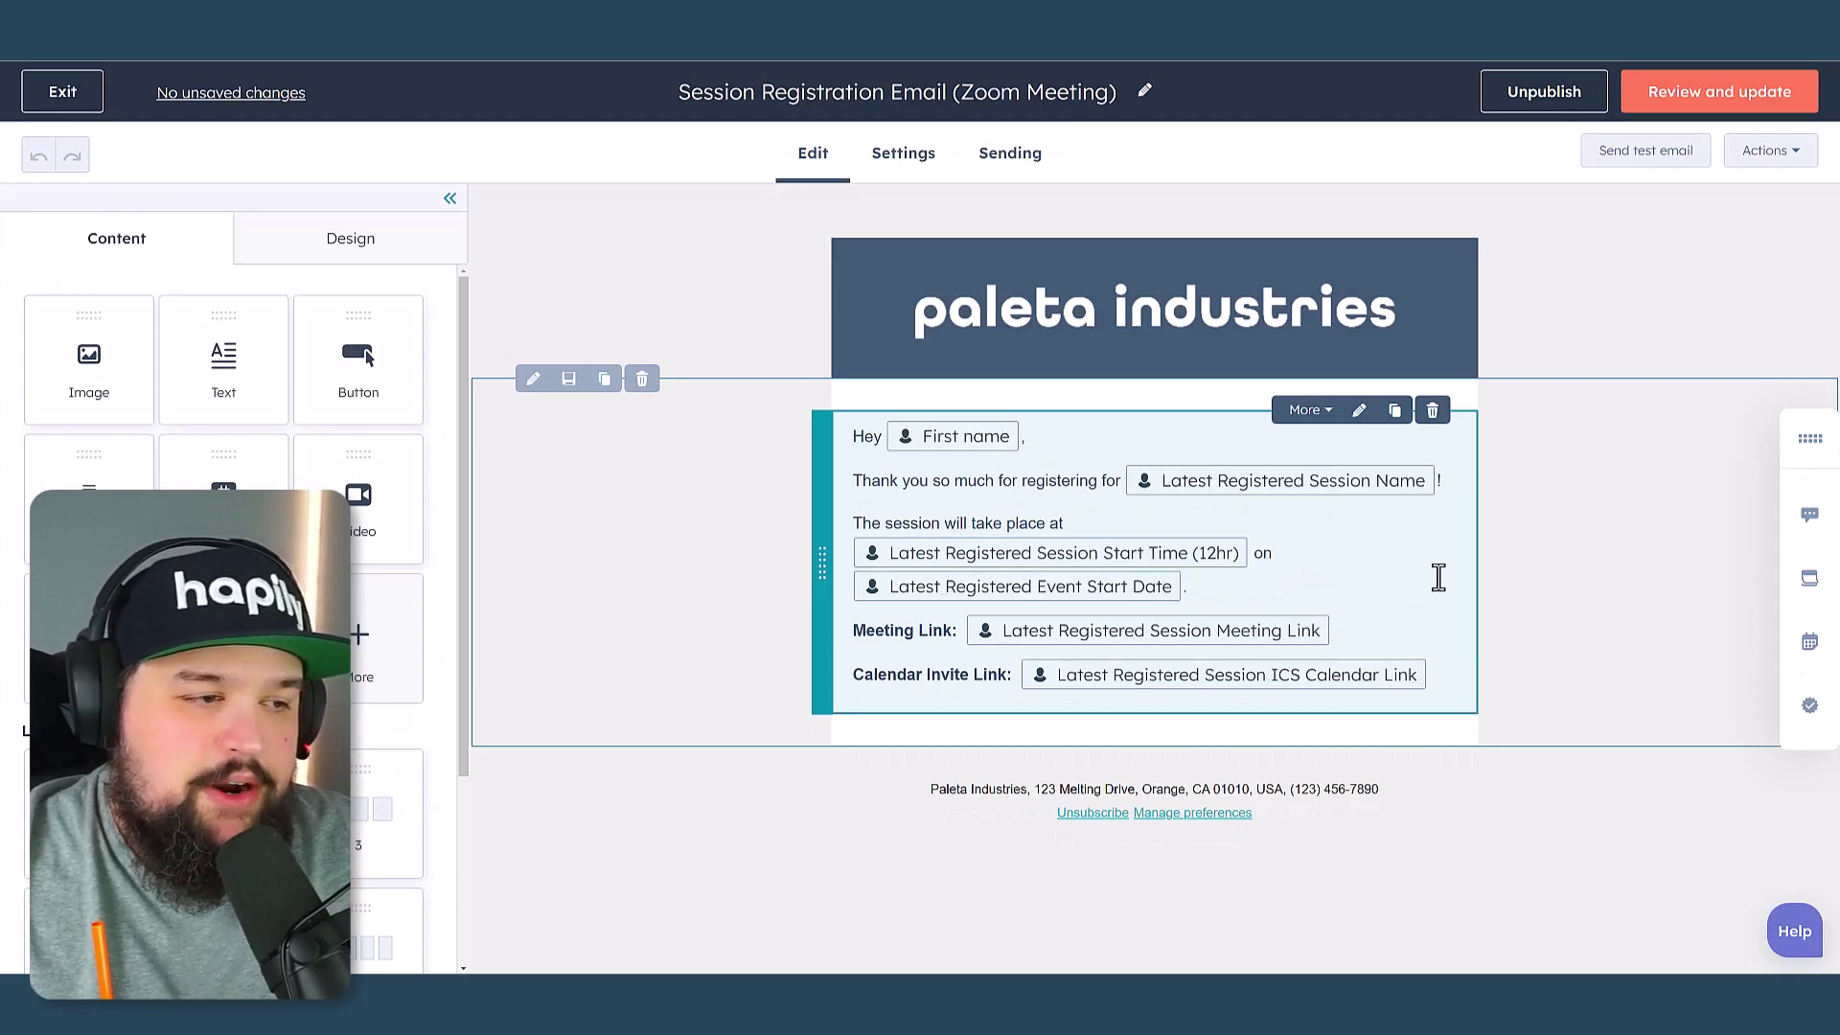
left_click(1431, 574)
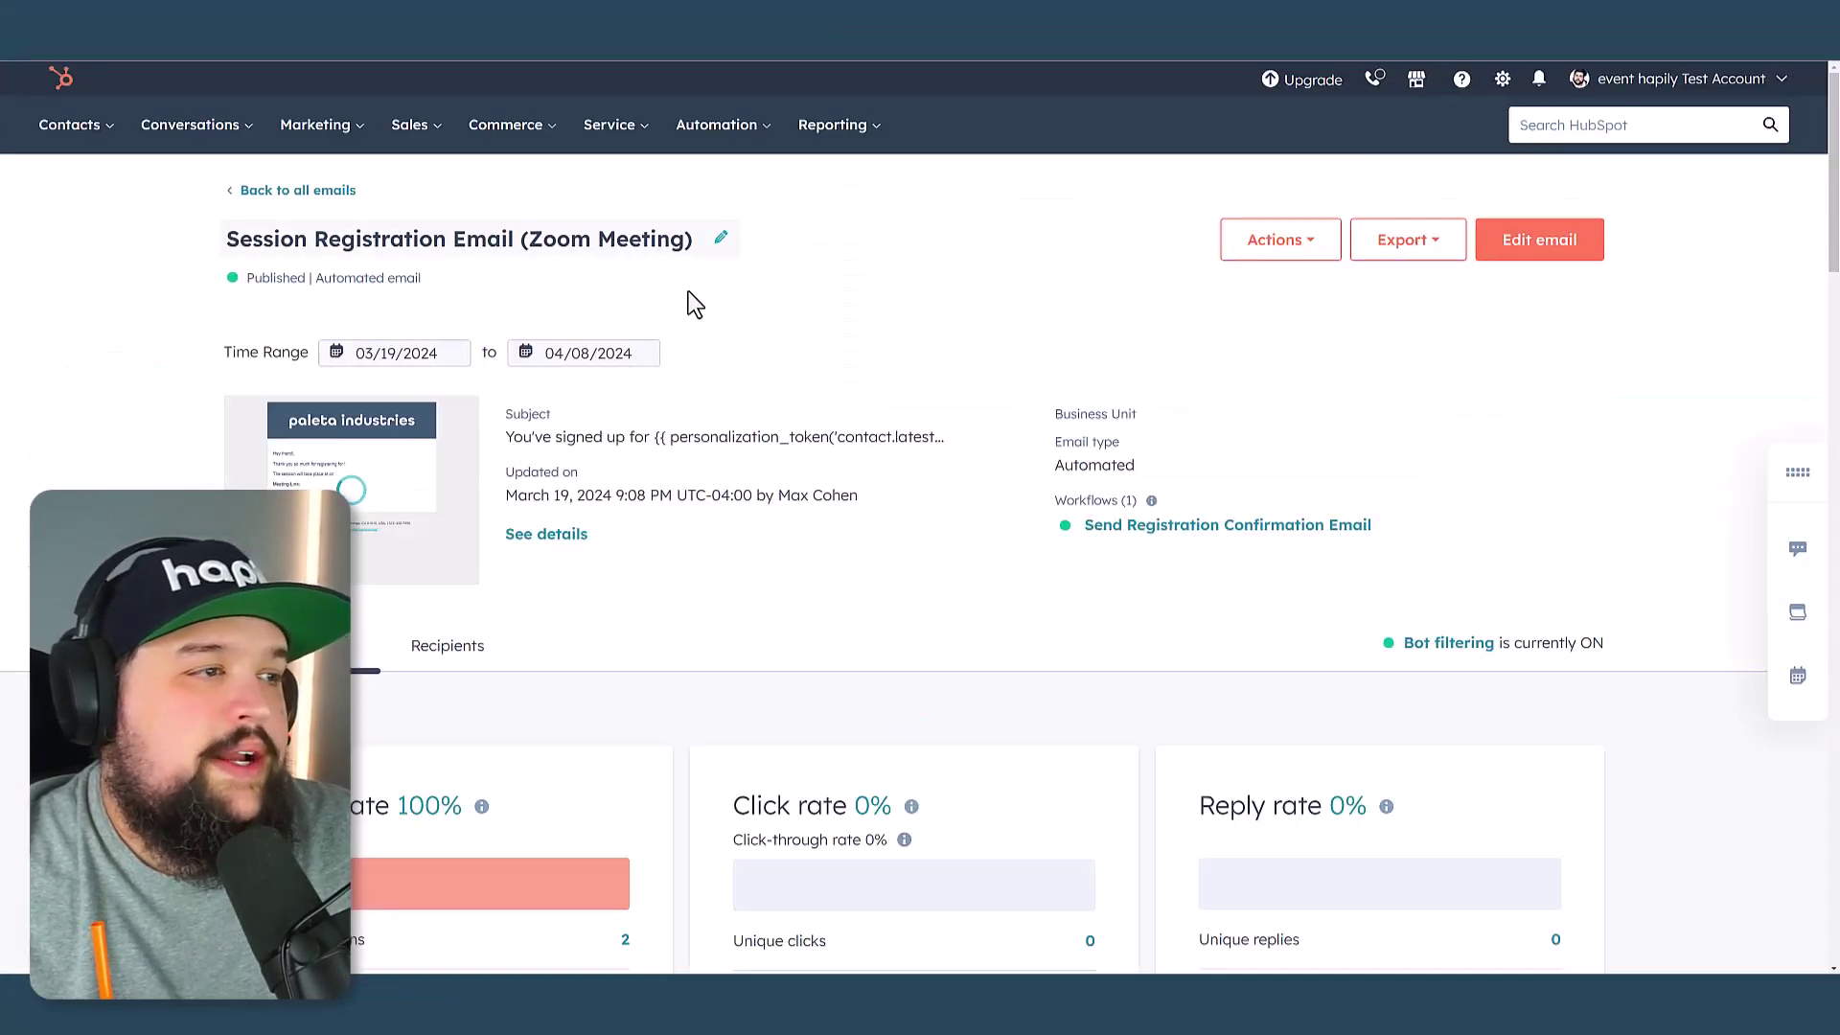
- Open the "Send Registration Confirmation Email" workflow and display its contact enrollment trigger settings
mouse_move(726, 151)
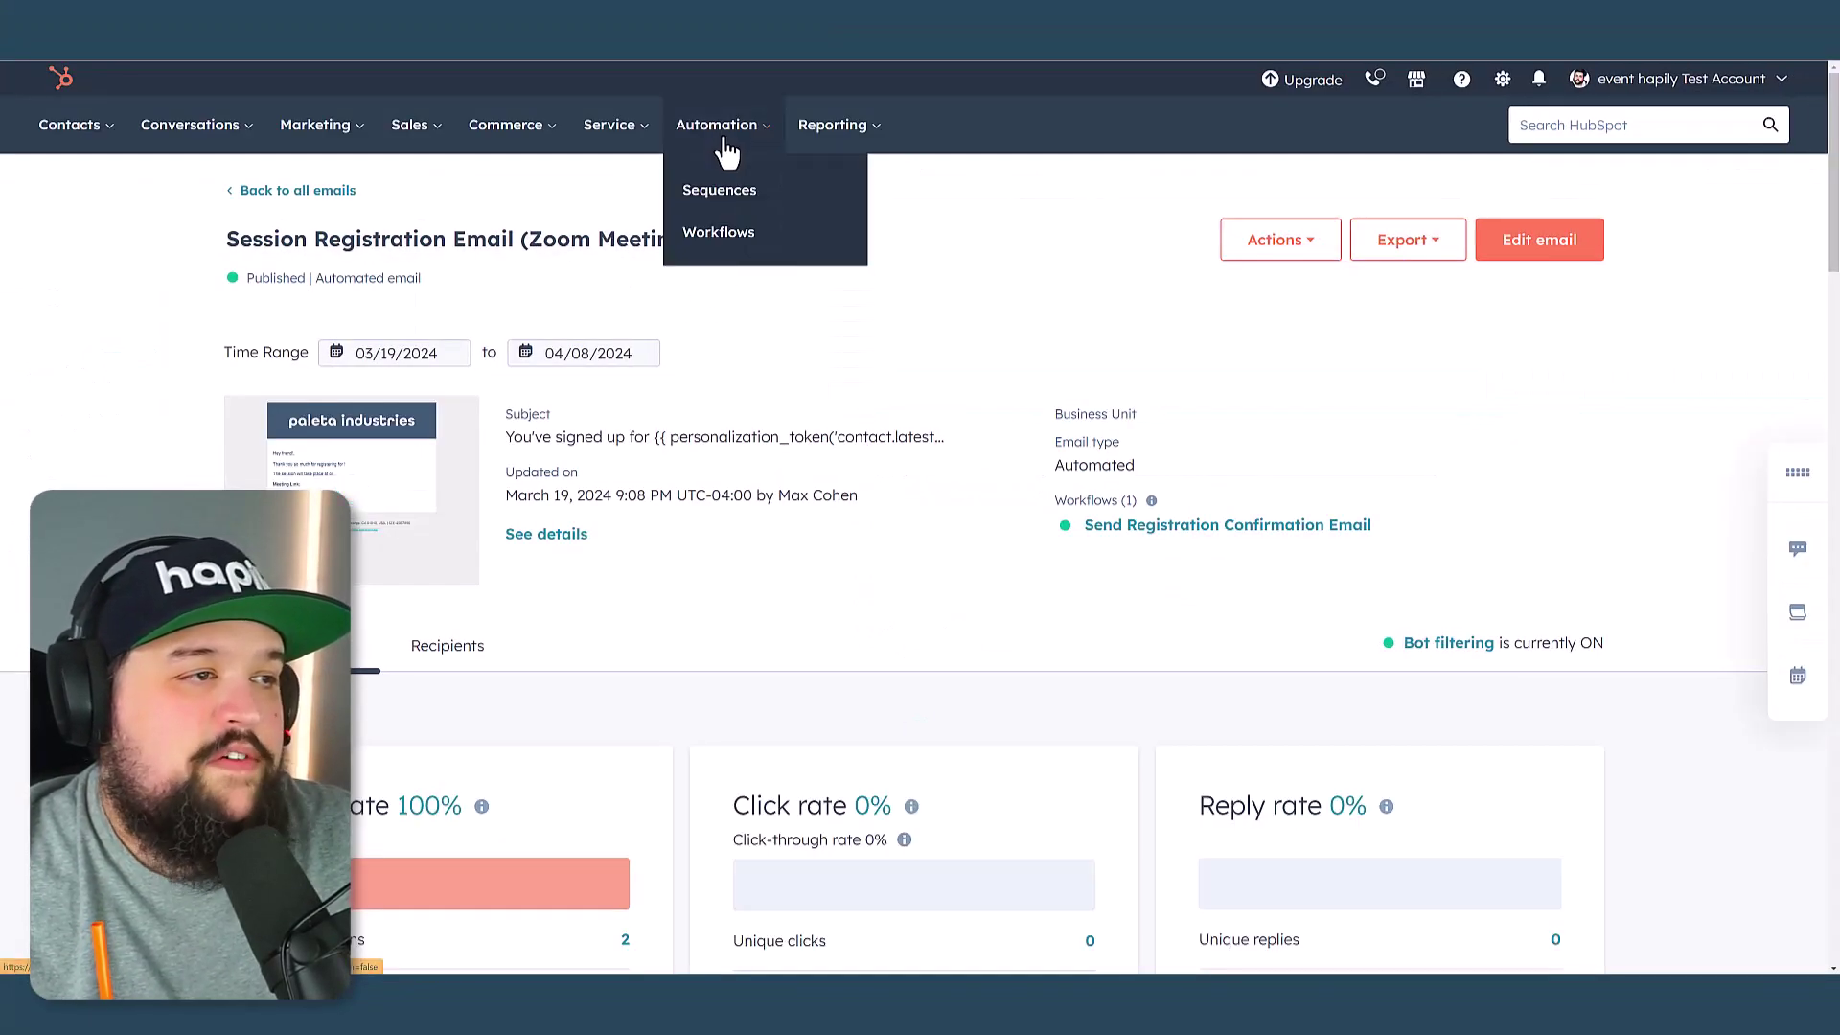
left_click(724, 231)
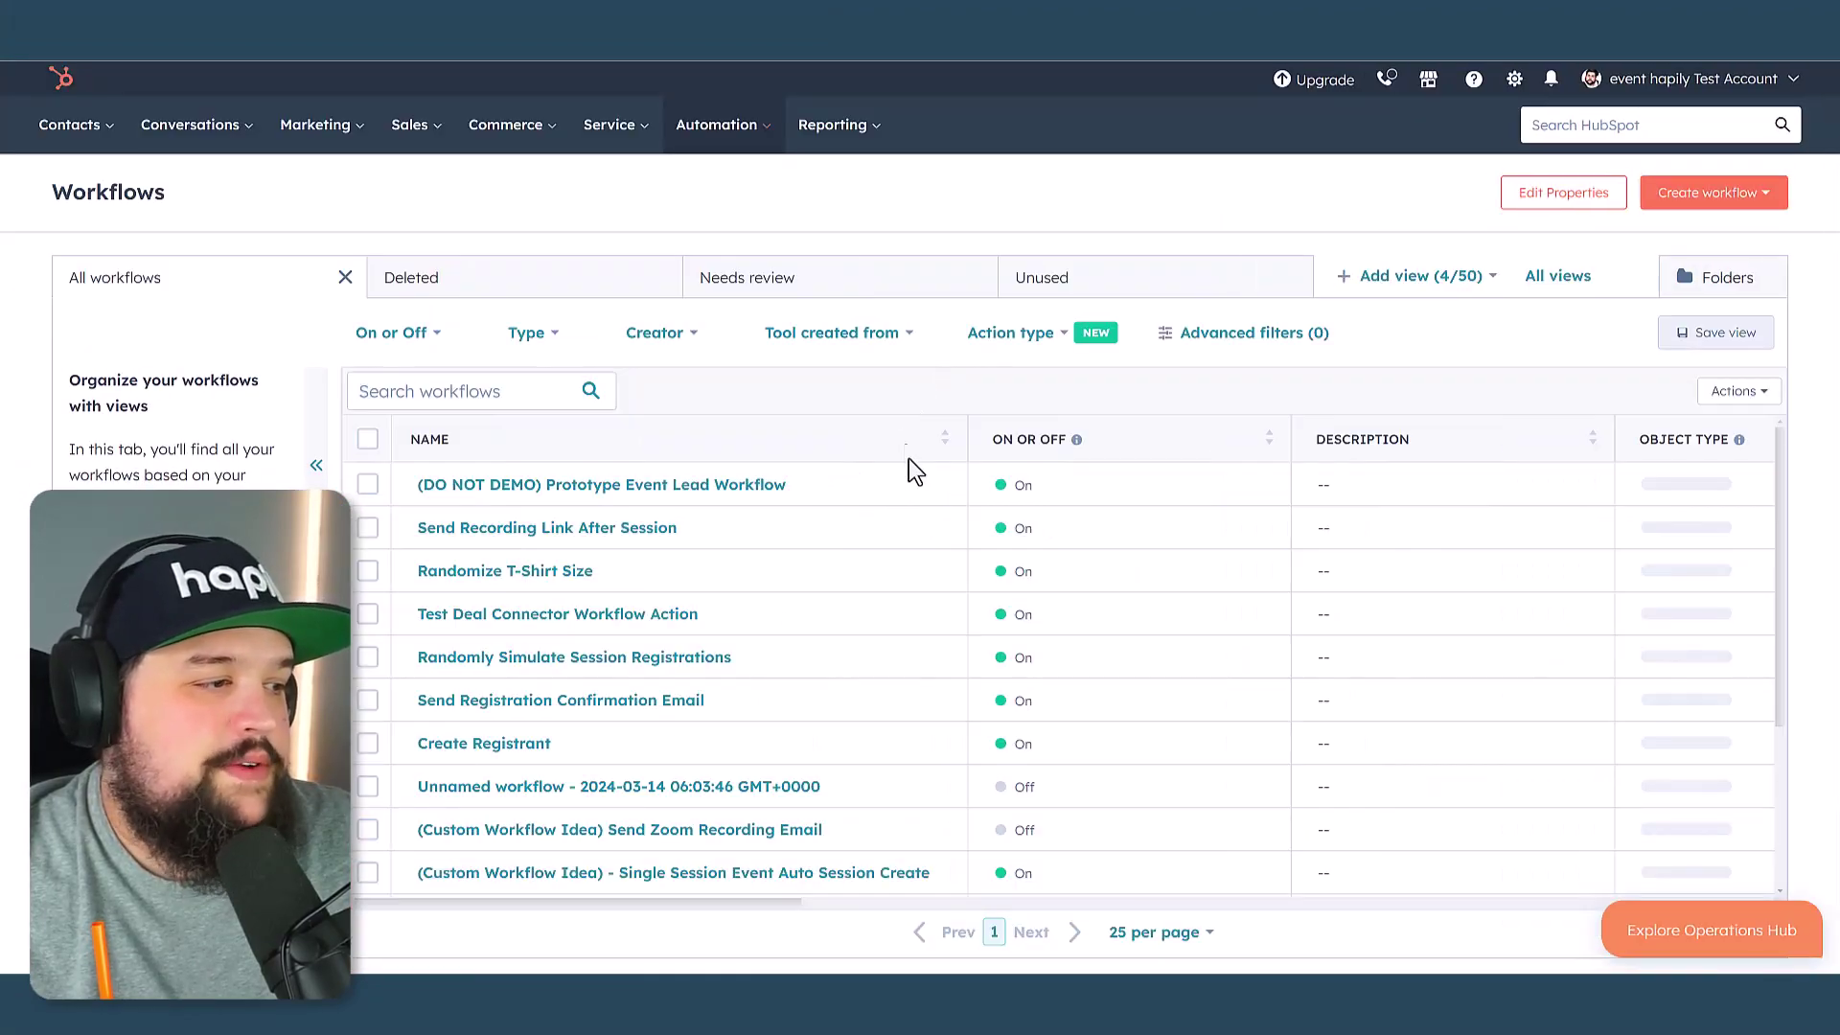
left_click(537, 711)
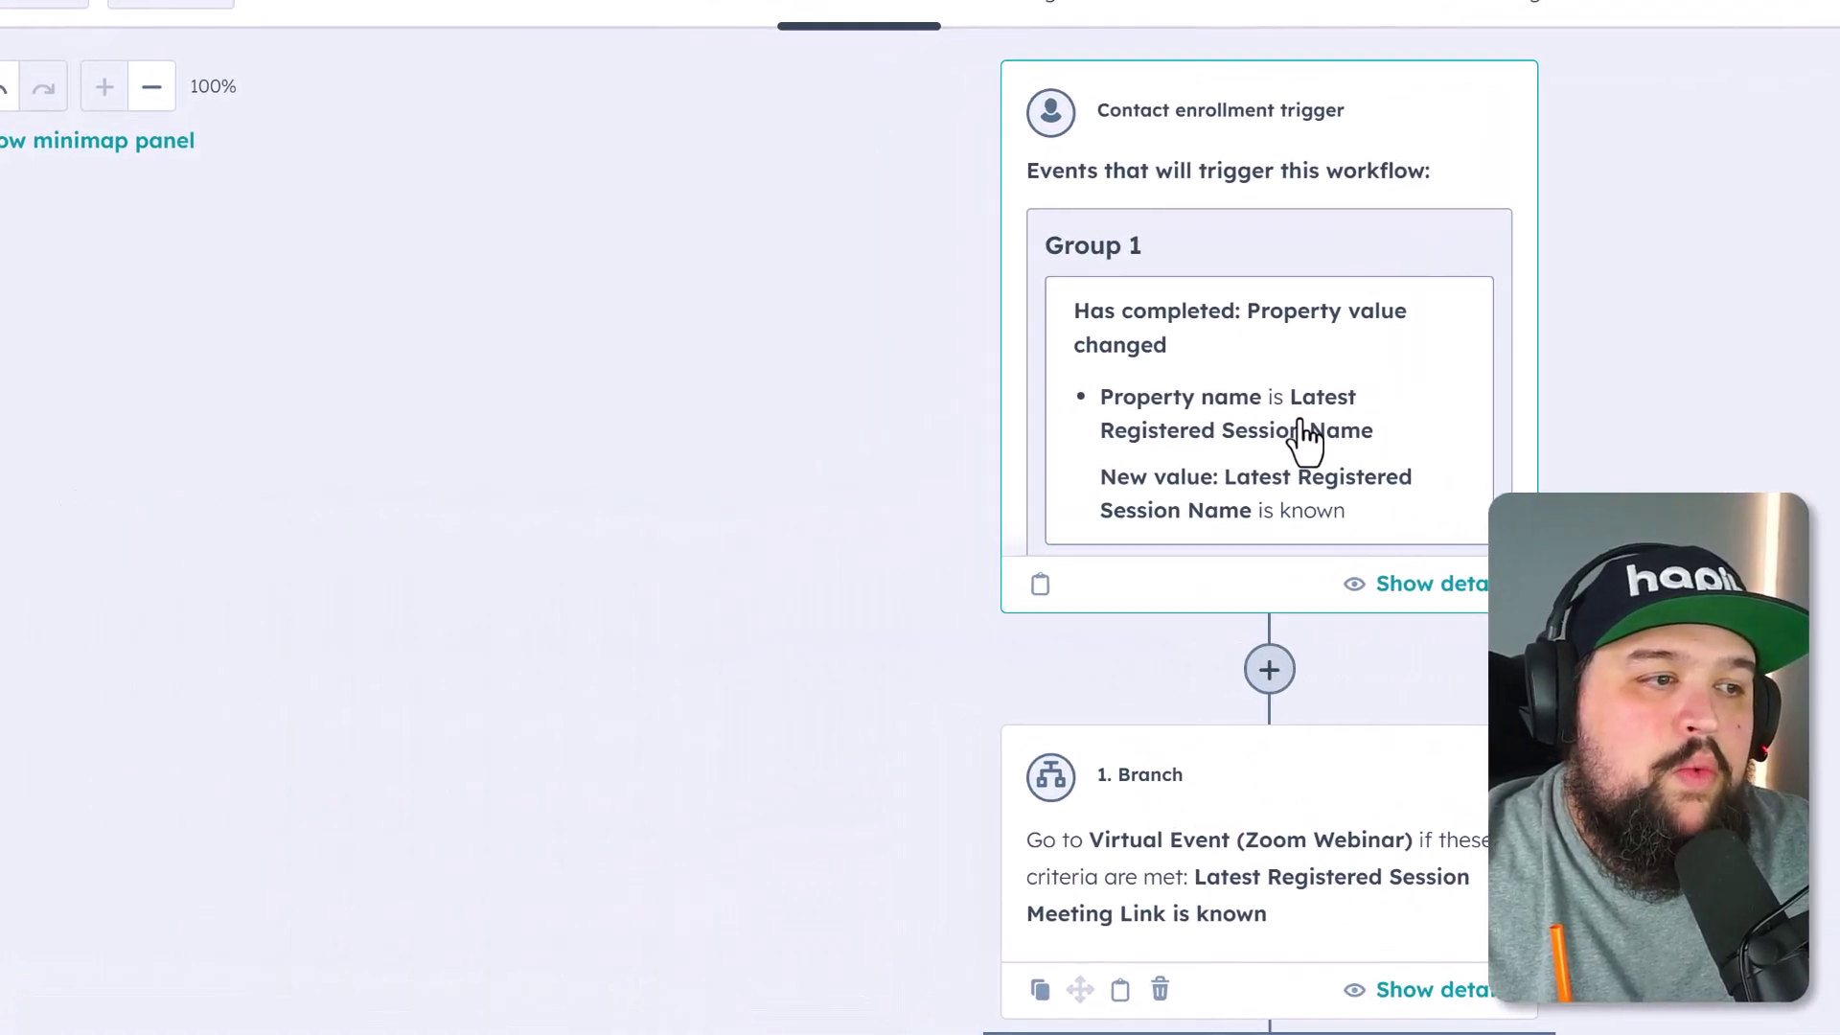
left_click(956, 459)
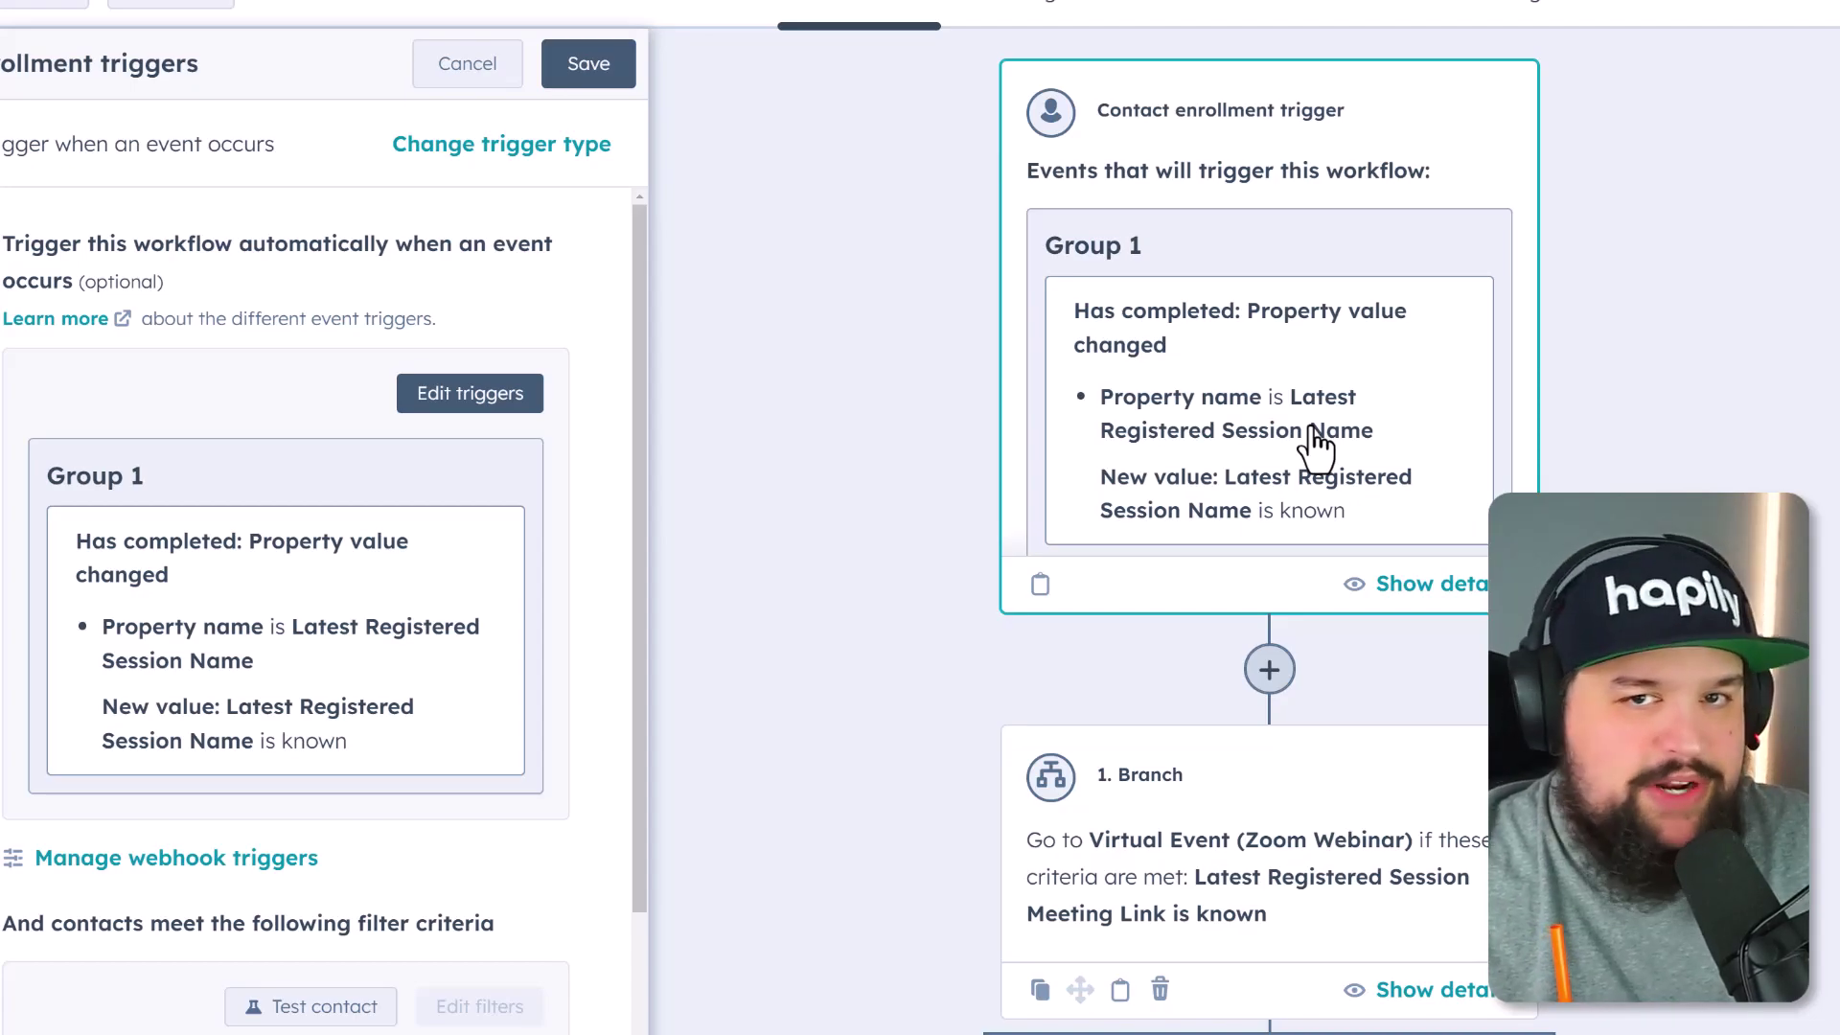
- Open the workflow's Branch action and review its filter criteria and branch names
scroll(1741, 669, "down", 3)
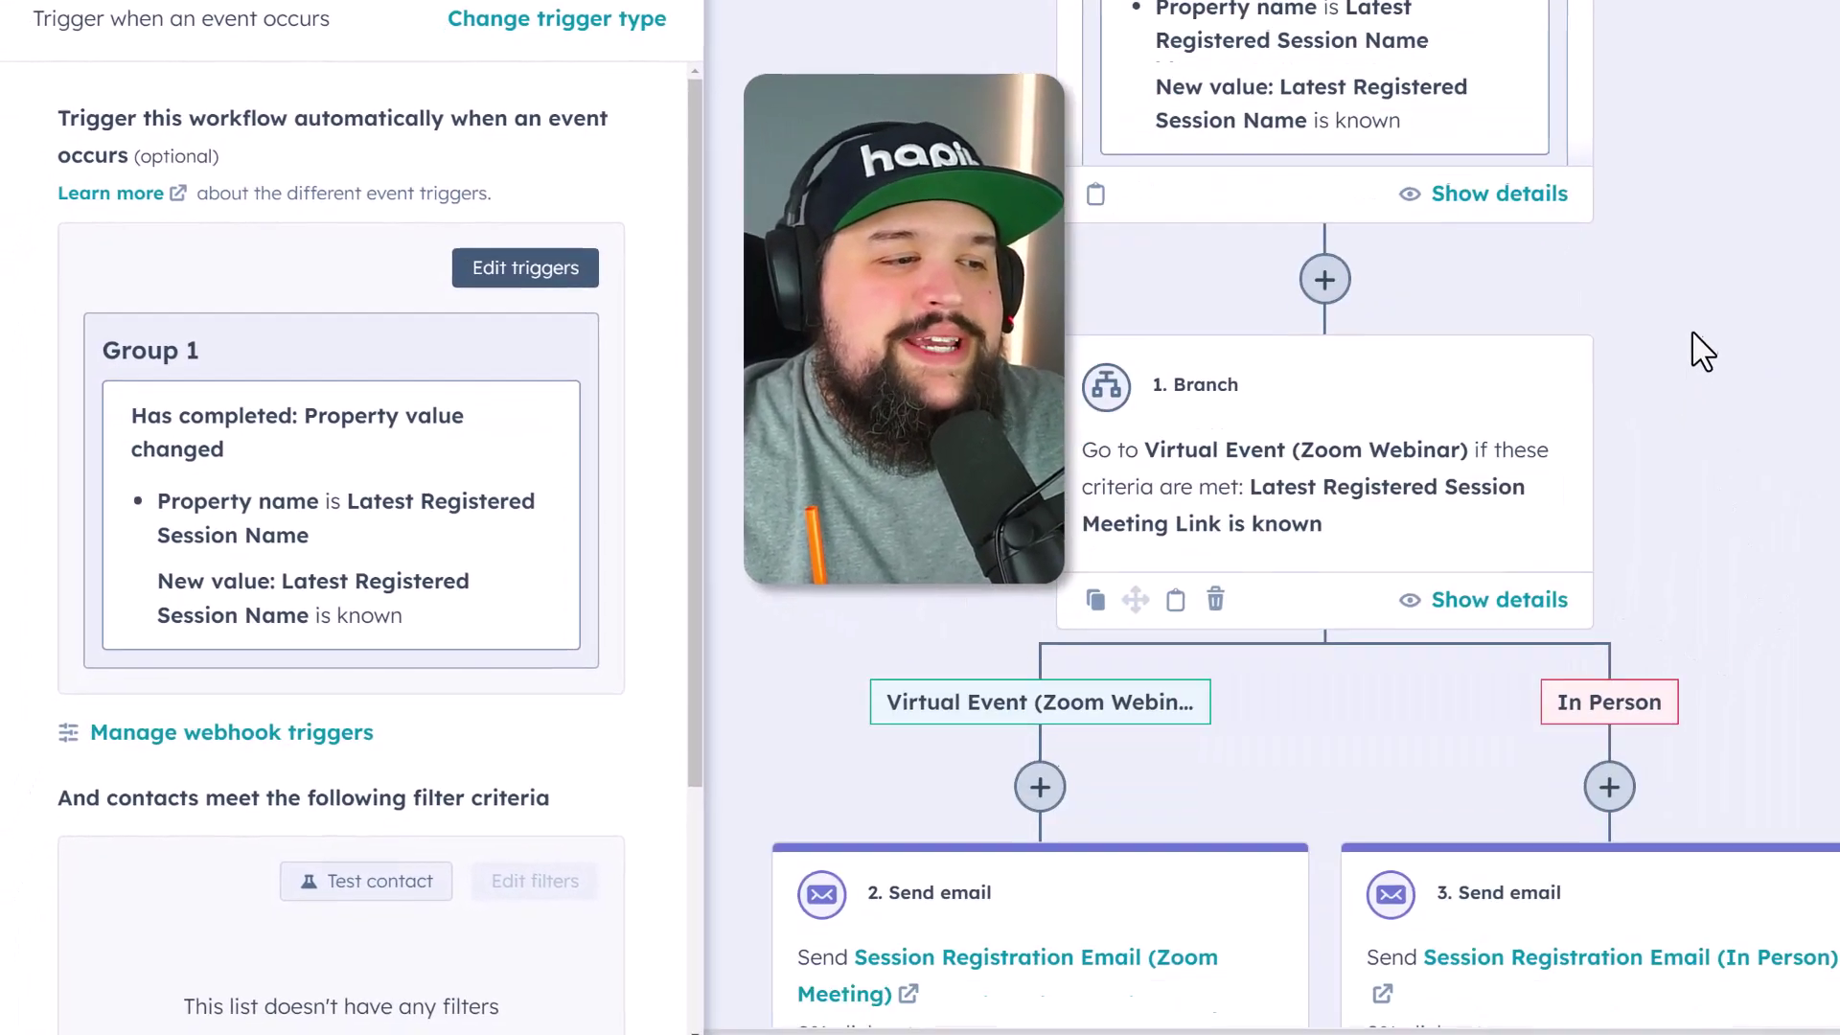
left_click(1347, 835)
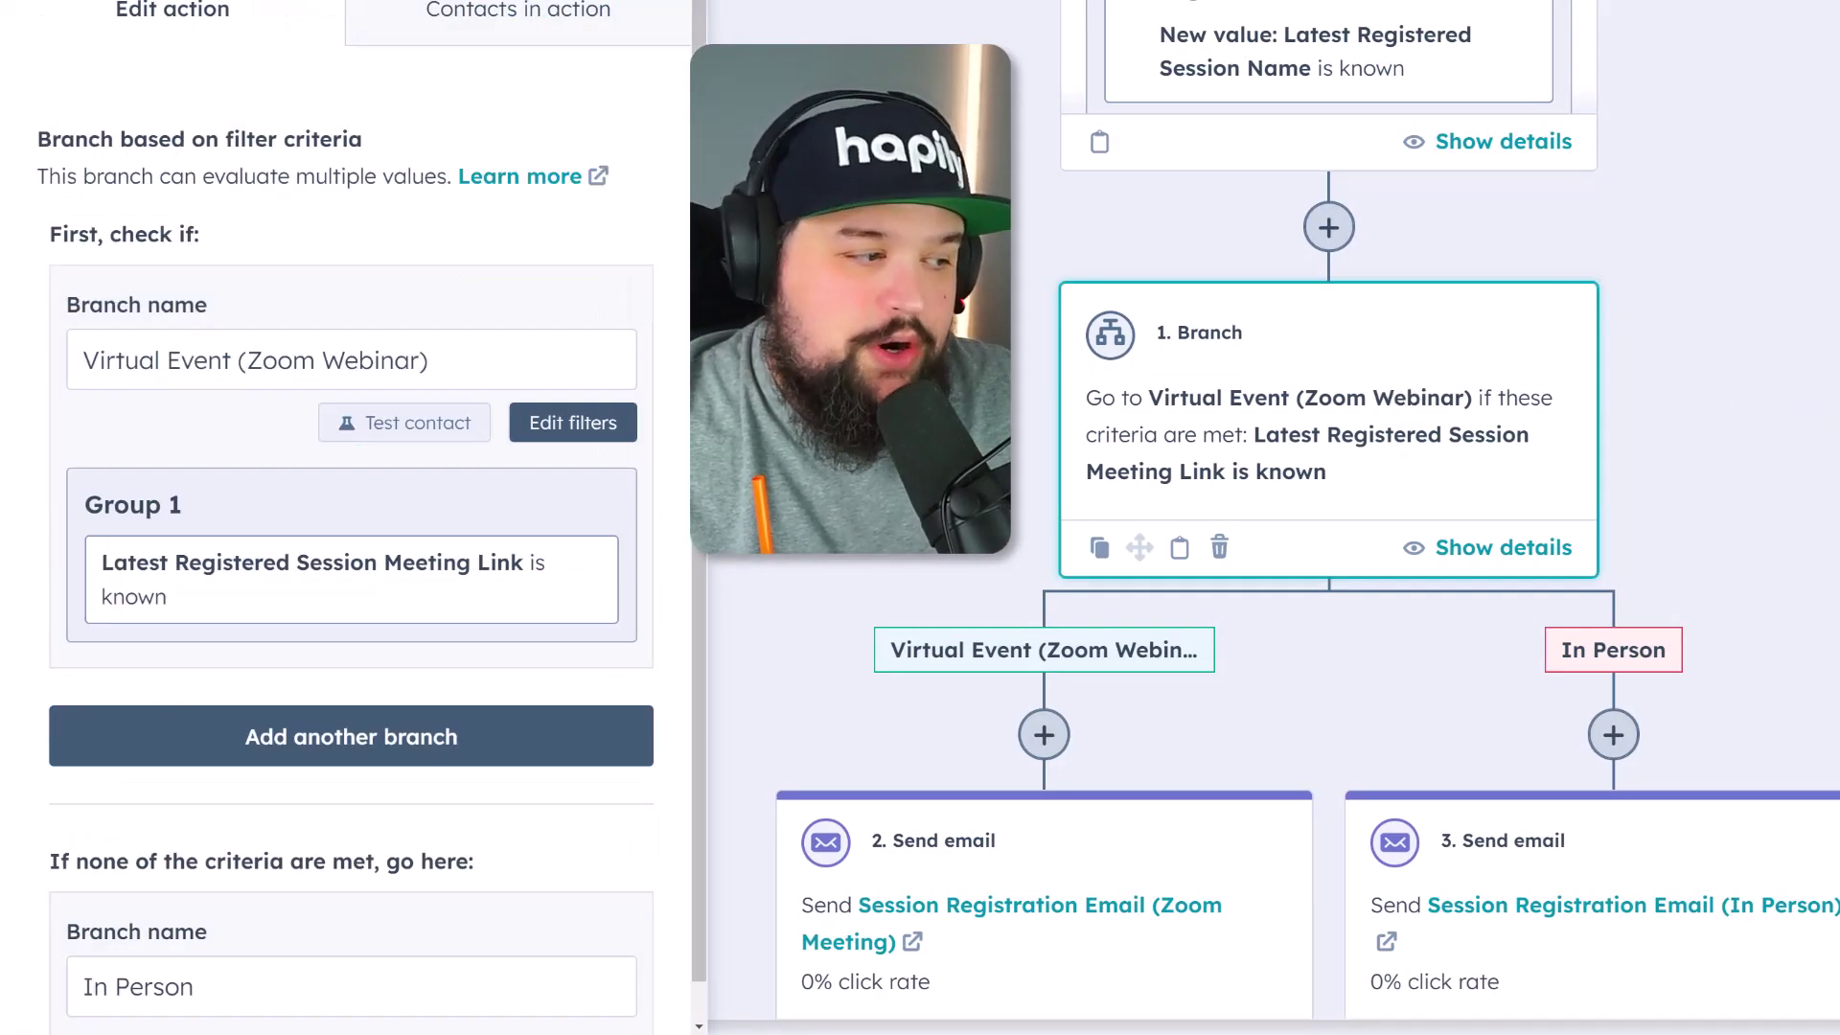
scroll(226, 689, "down", 1)
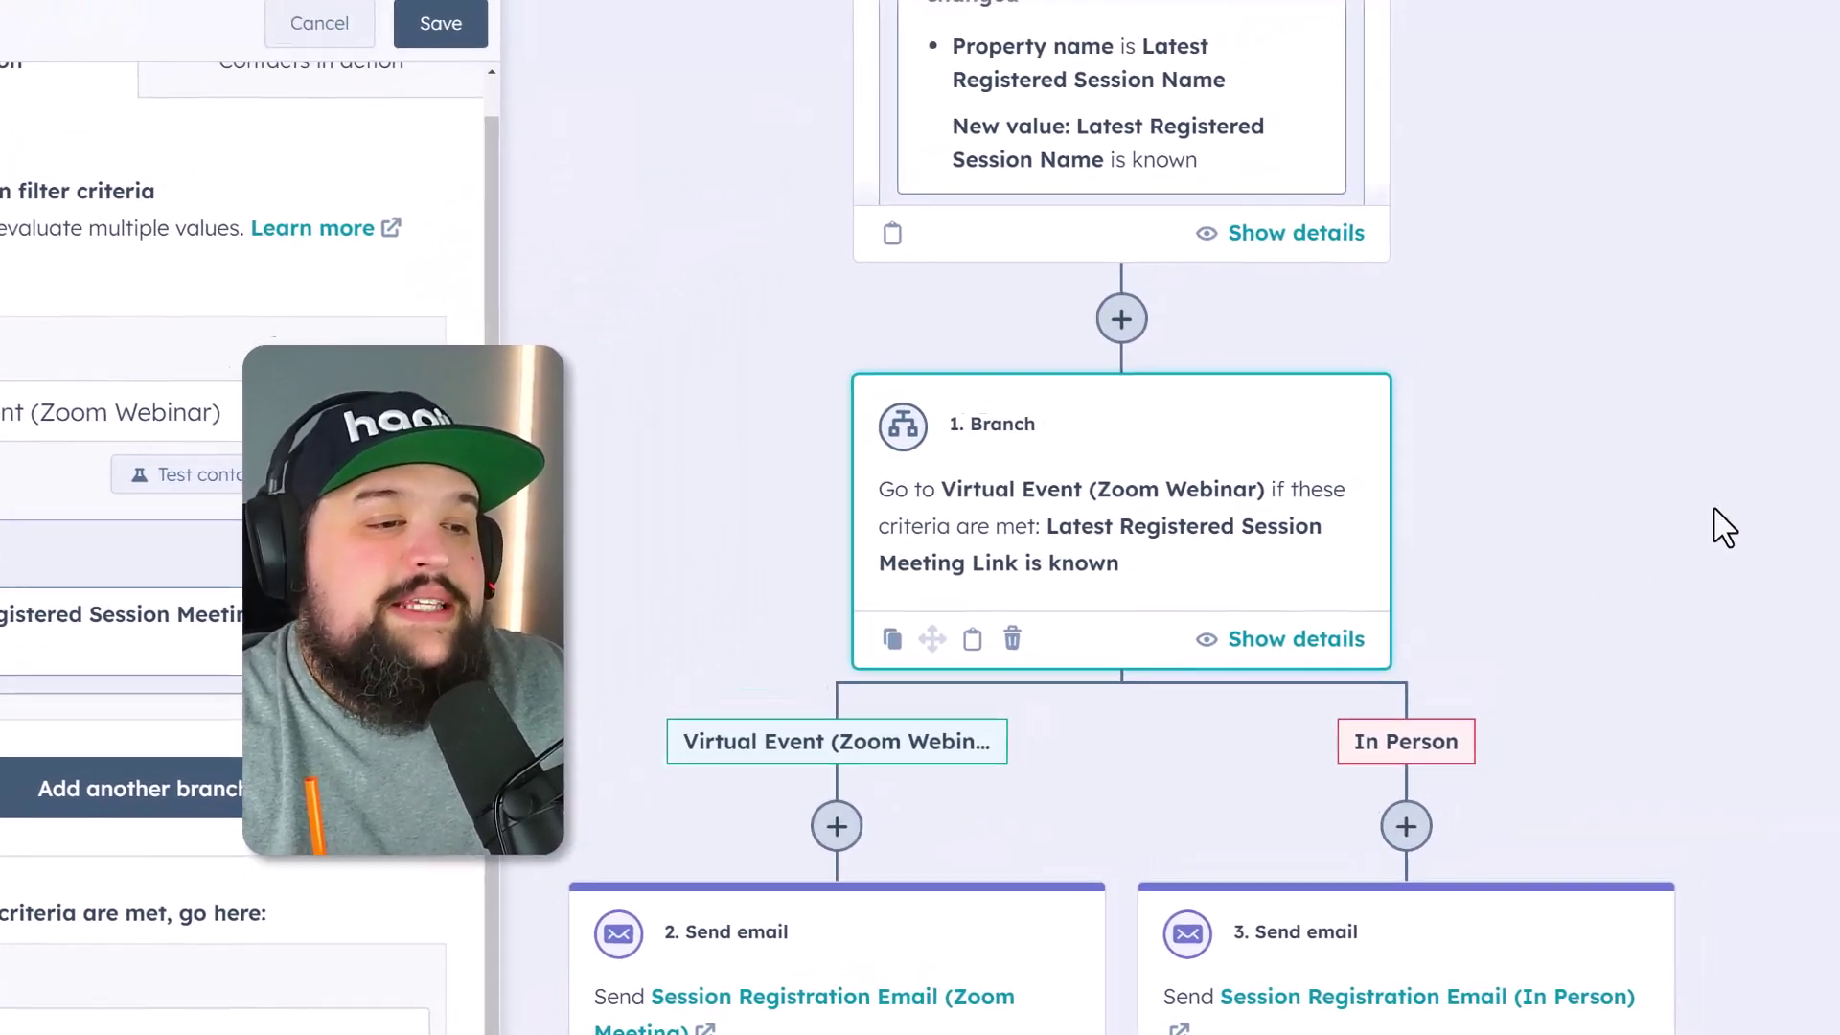
- Open the Send email action under the In Person branch, followed by the one under the Virtual Event (Zoom Webinar) branch
scroll(1733, 524, "down", 4)
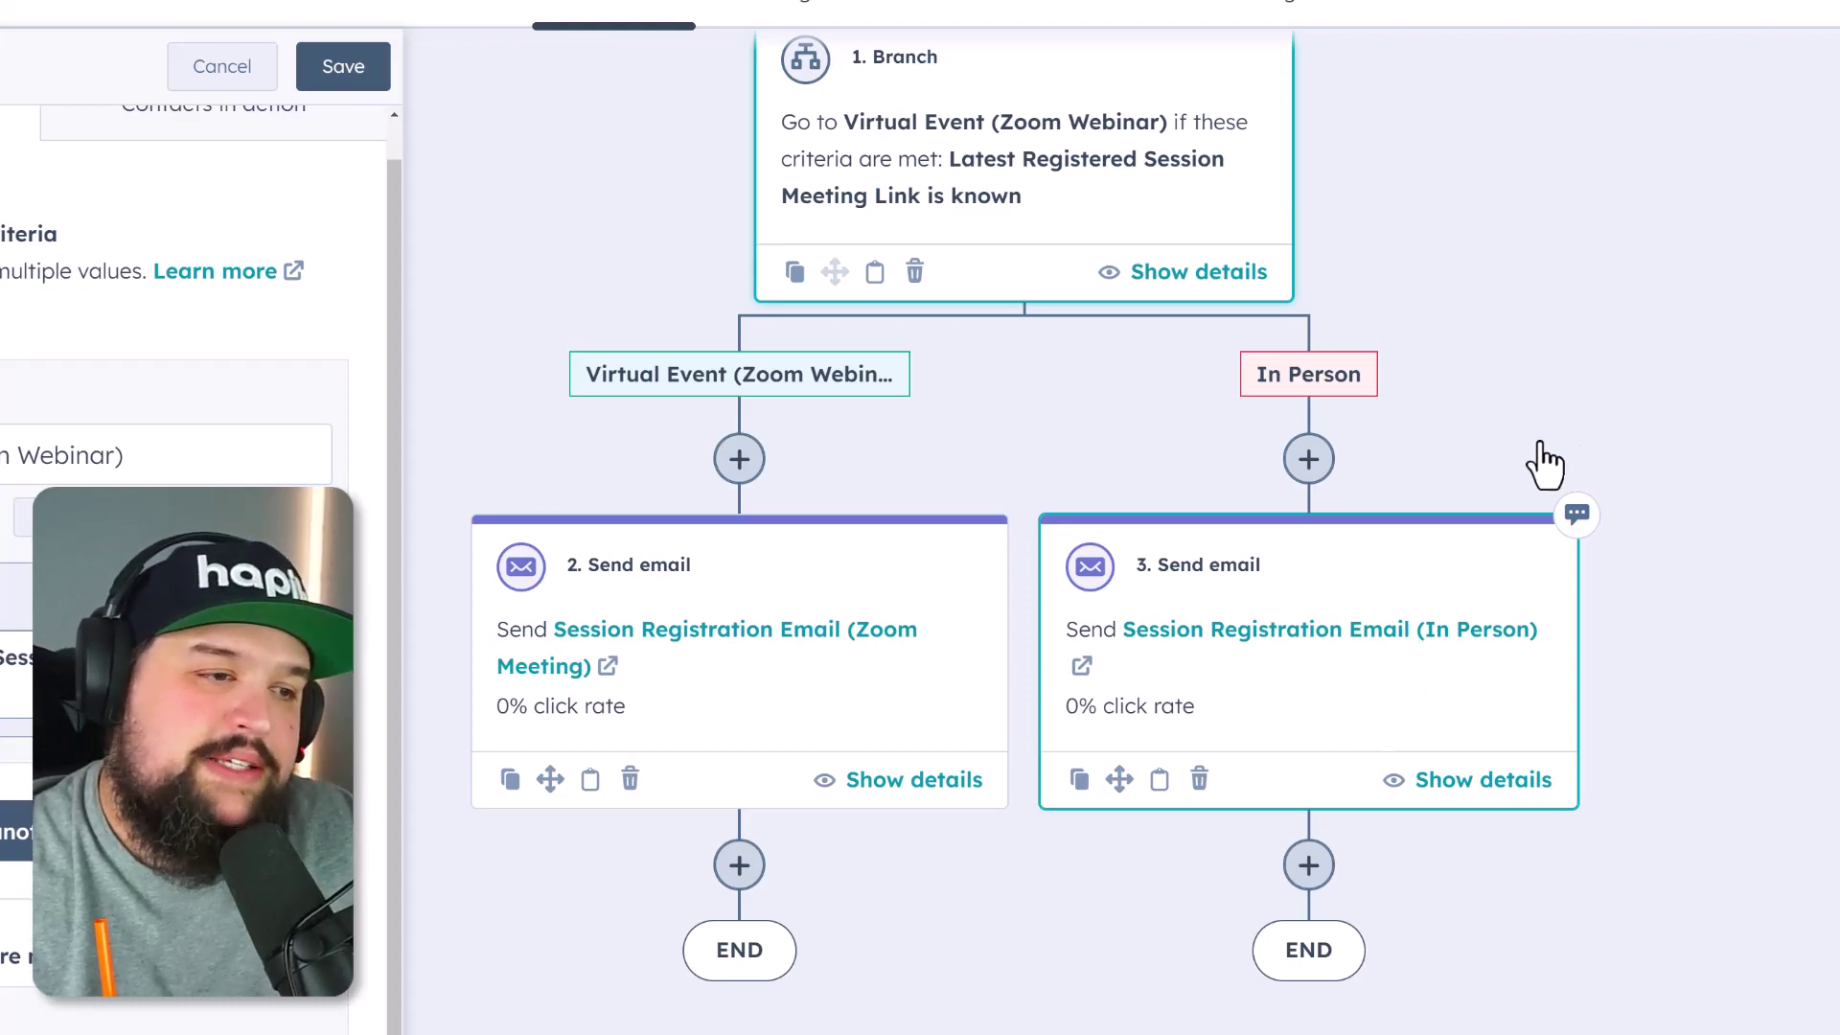
left_click(1303, 736)
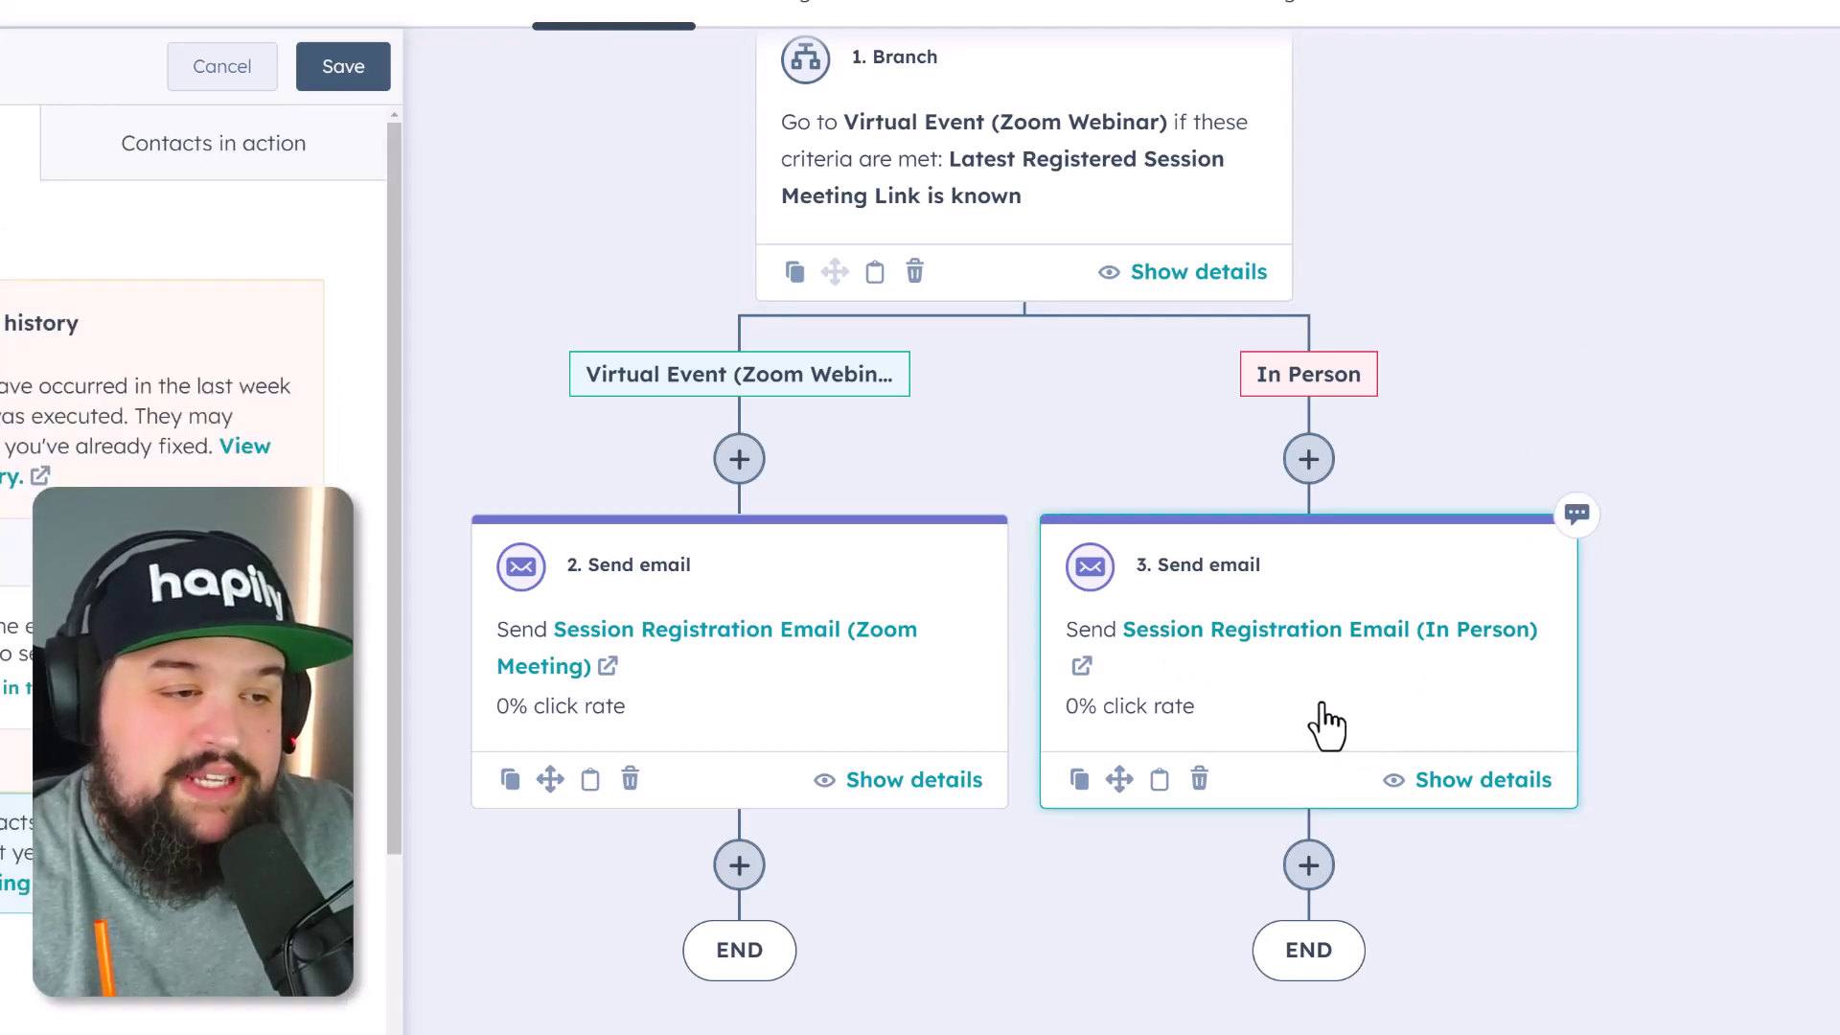
left_click(795, 719)
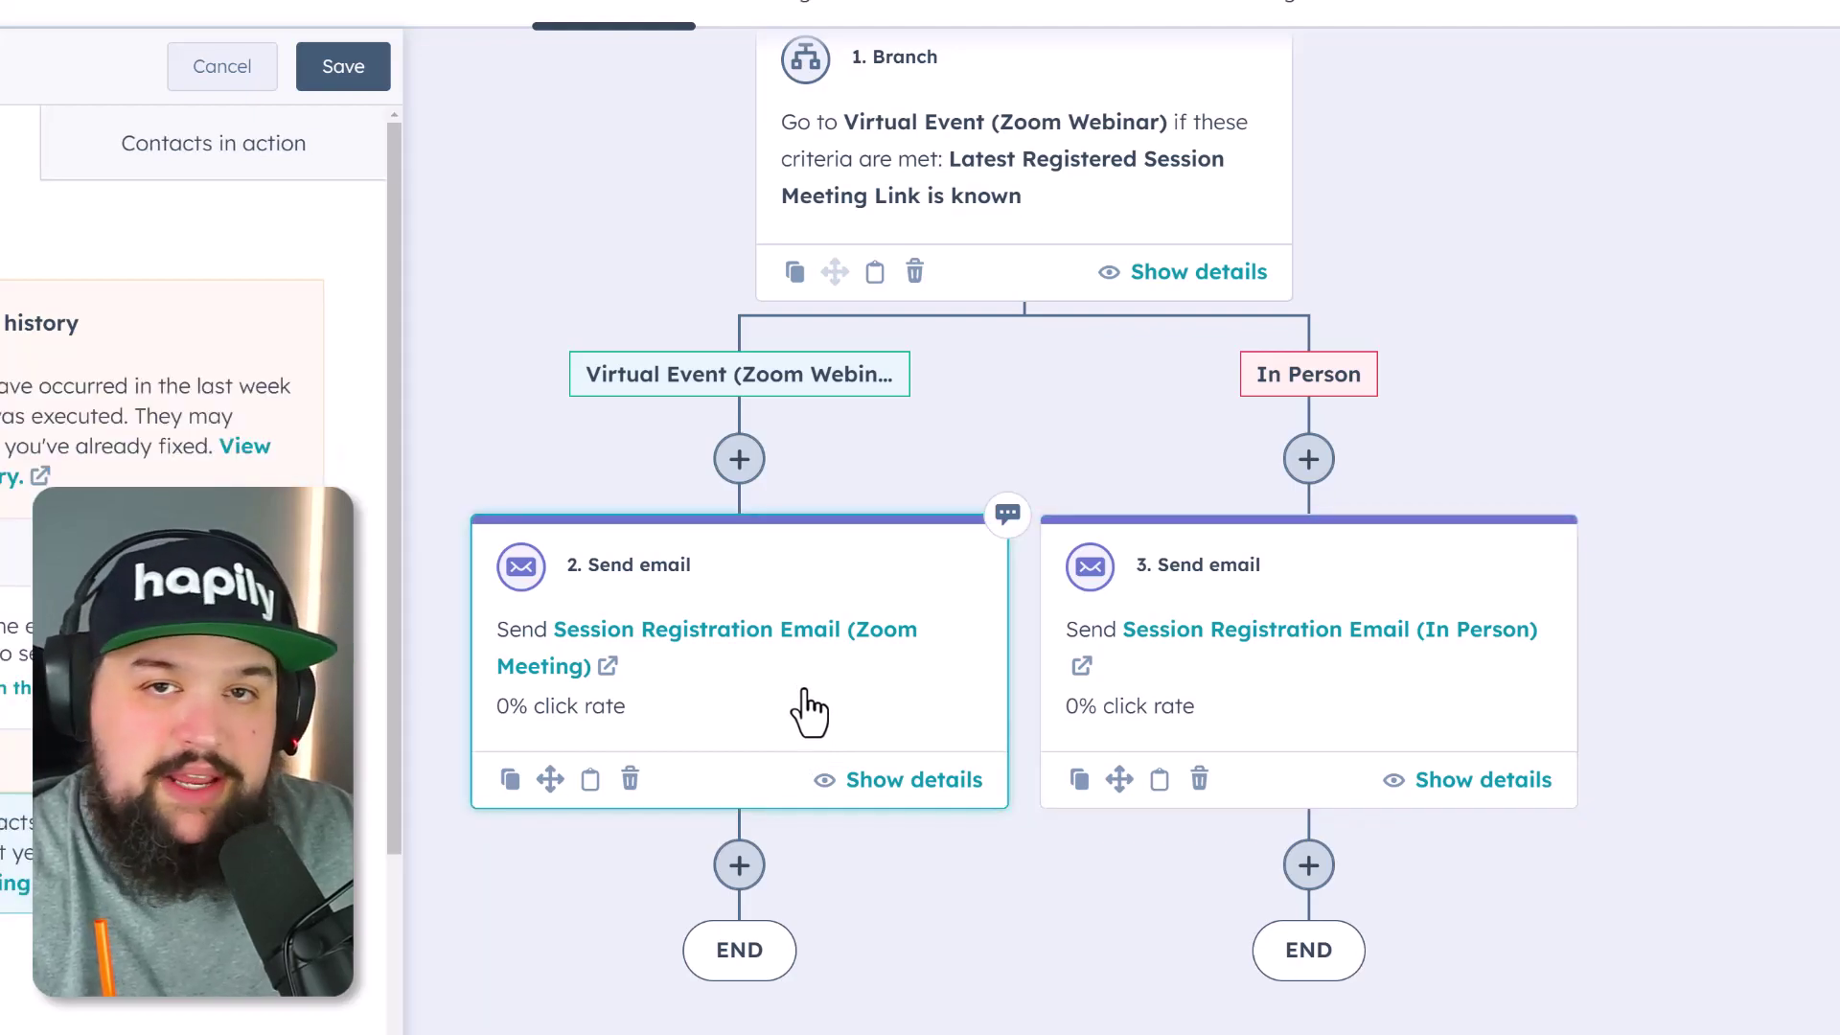
- Return to the workflows list, open "Send Recording Link After Session" and review its trigger and Send email actions
scroll(1784, 623, "up", 7)
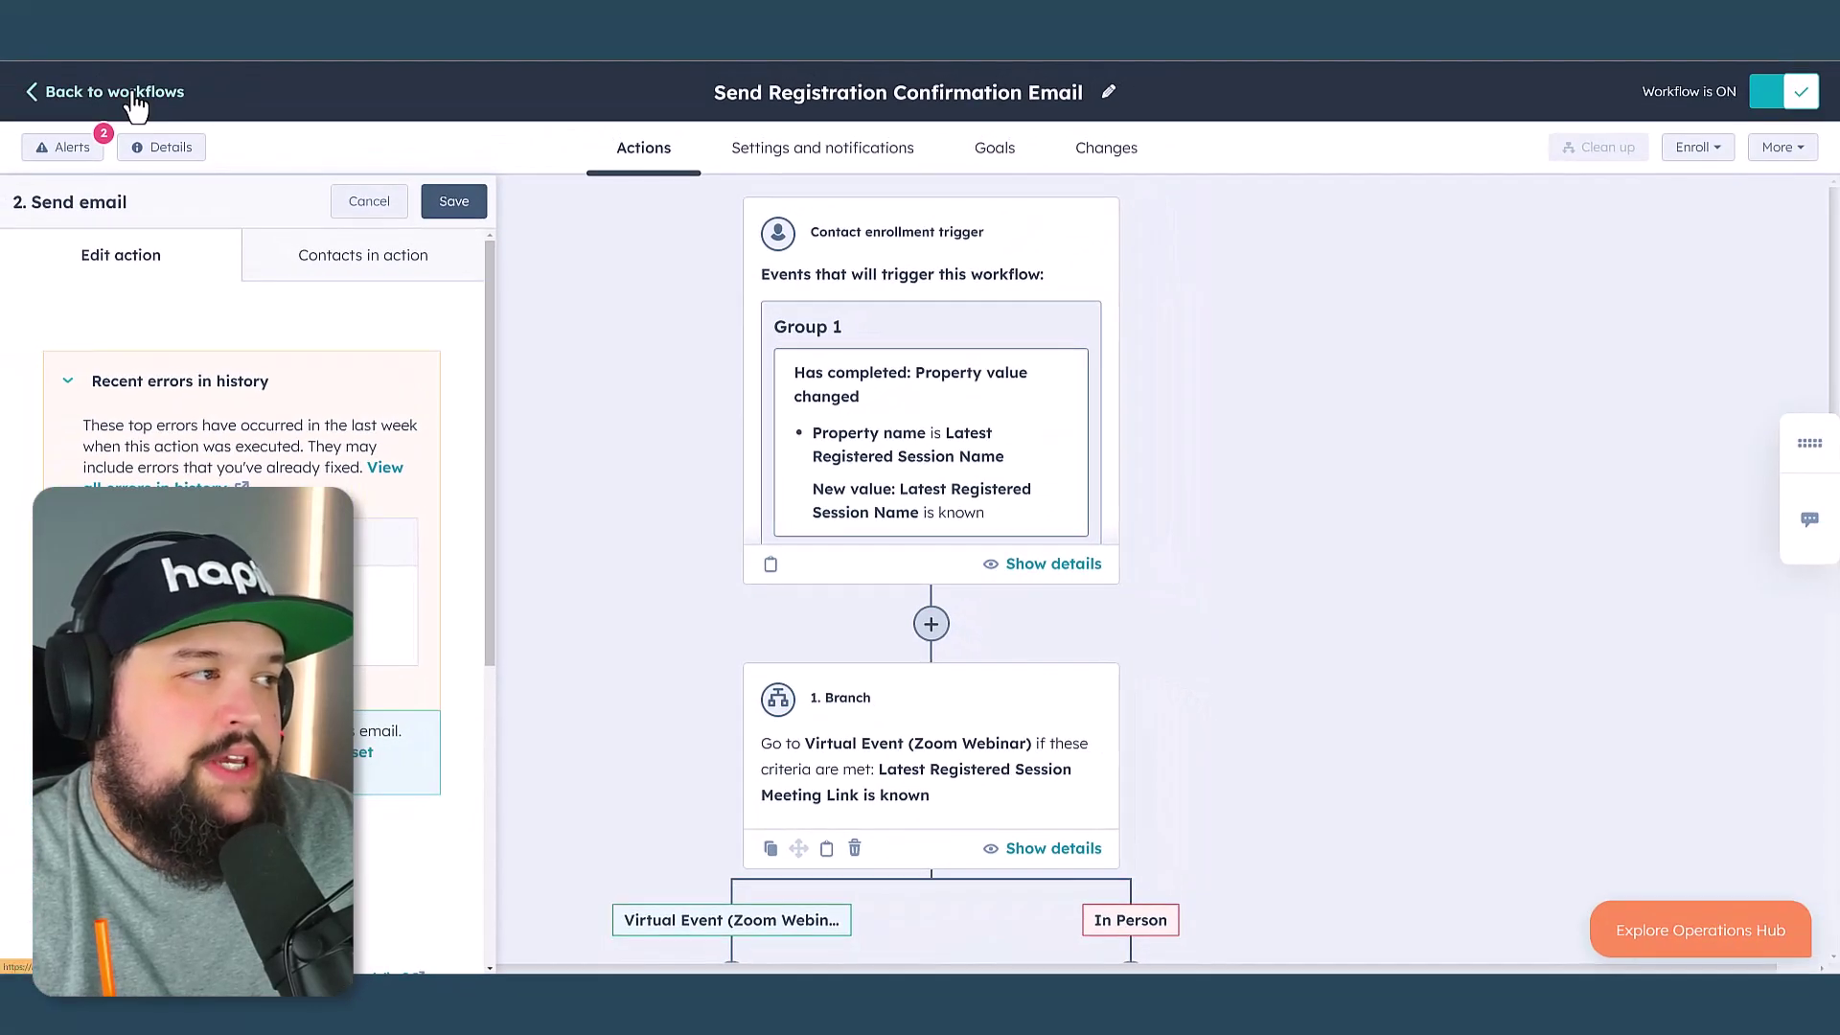
left_click(134, 96)
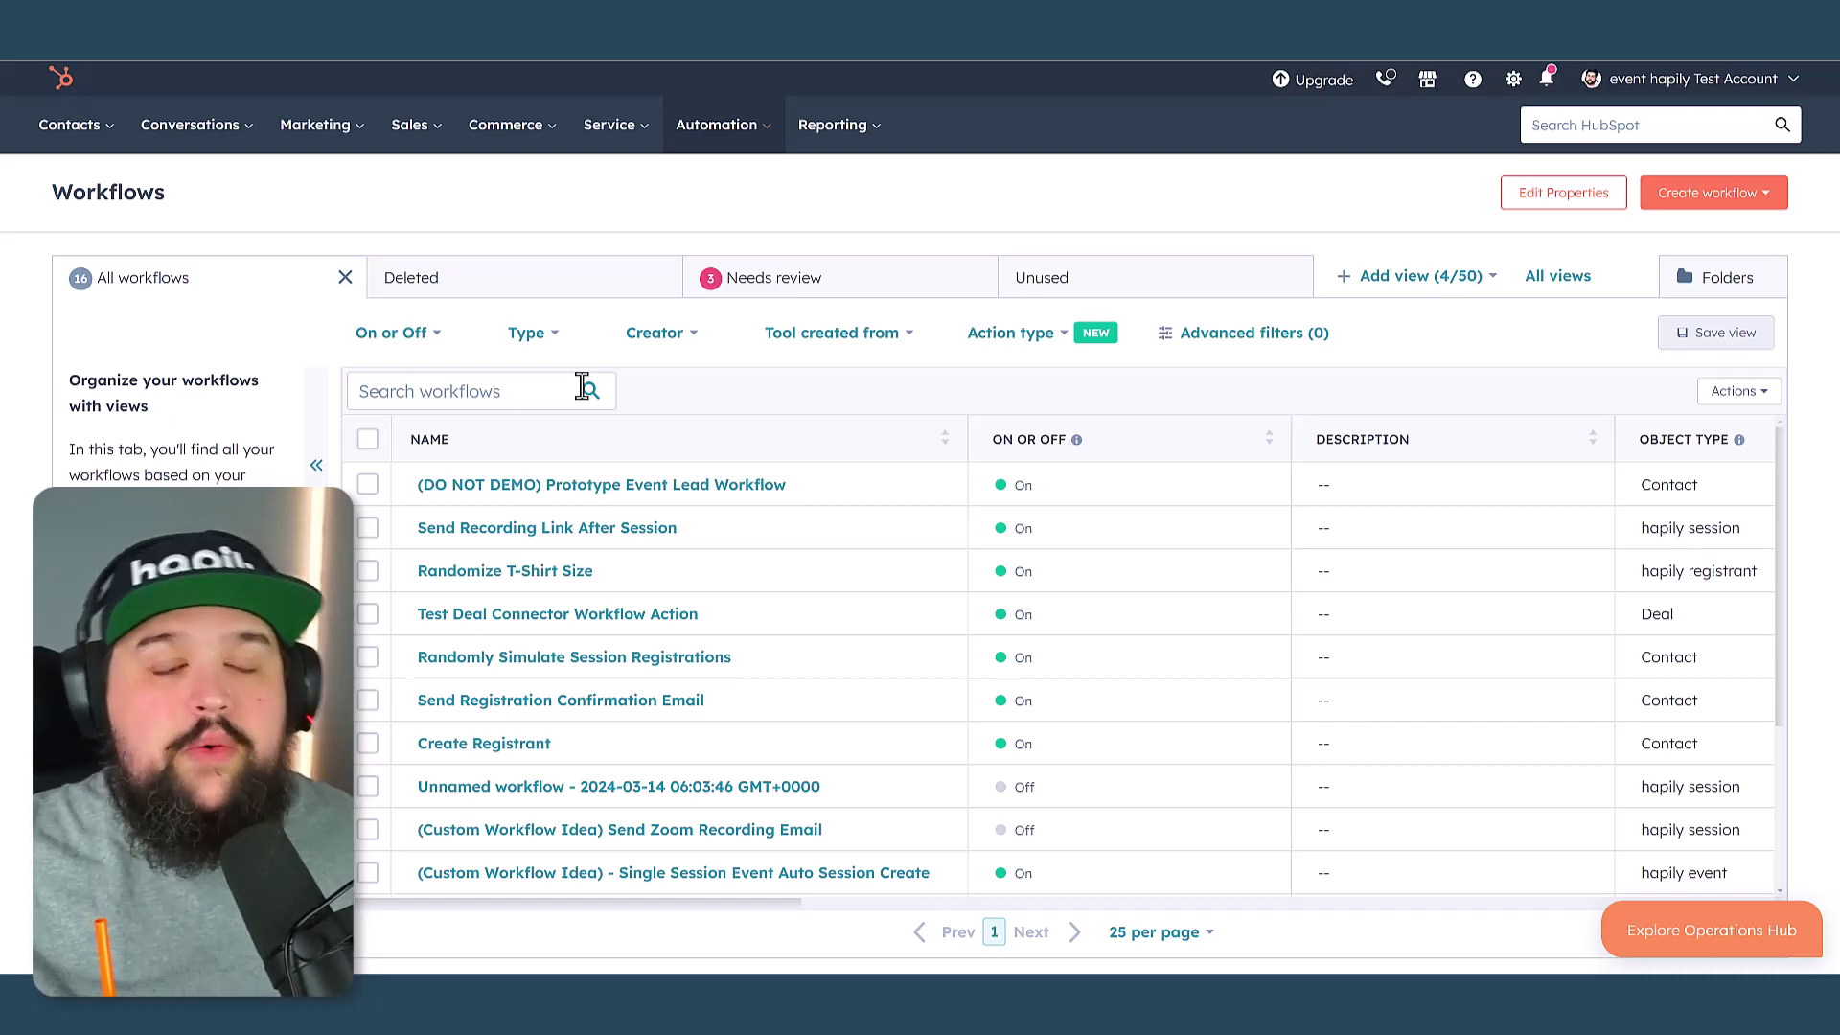
left_click(508, 528)
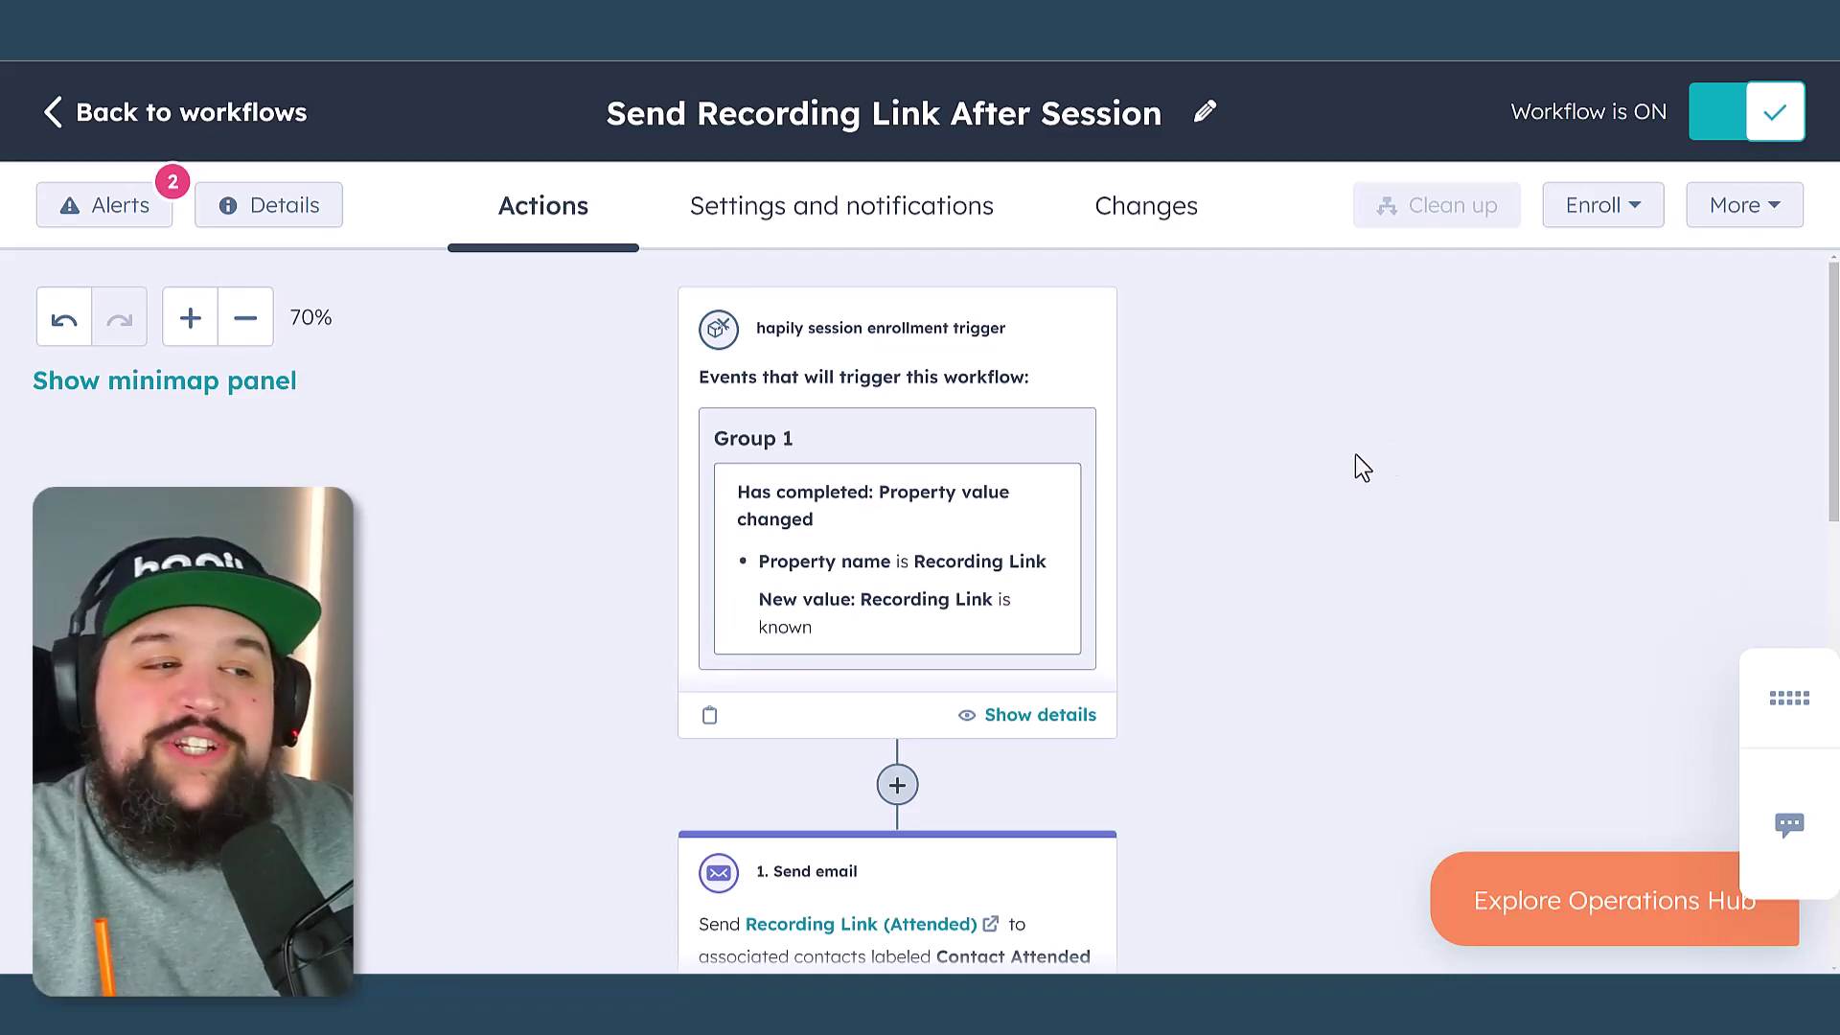
scroll(1322, 422, "down", 5)
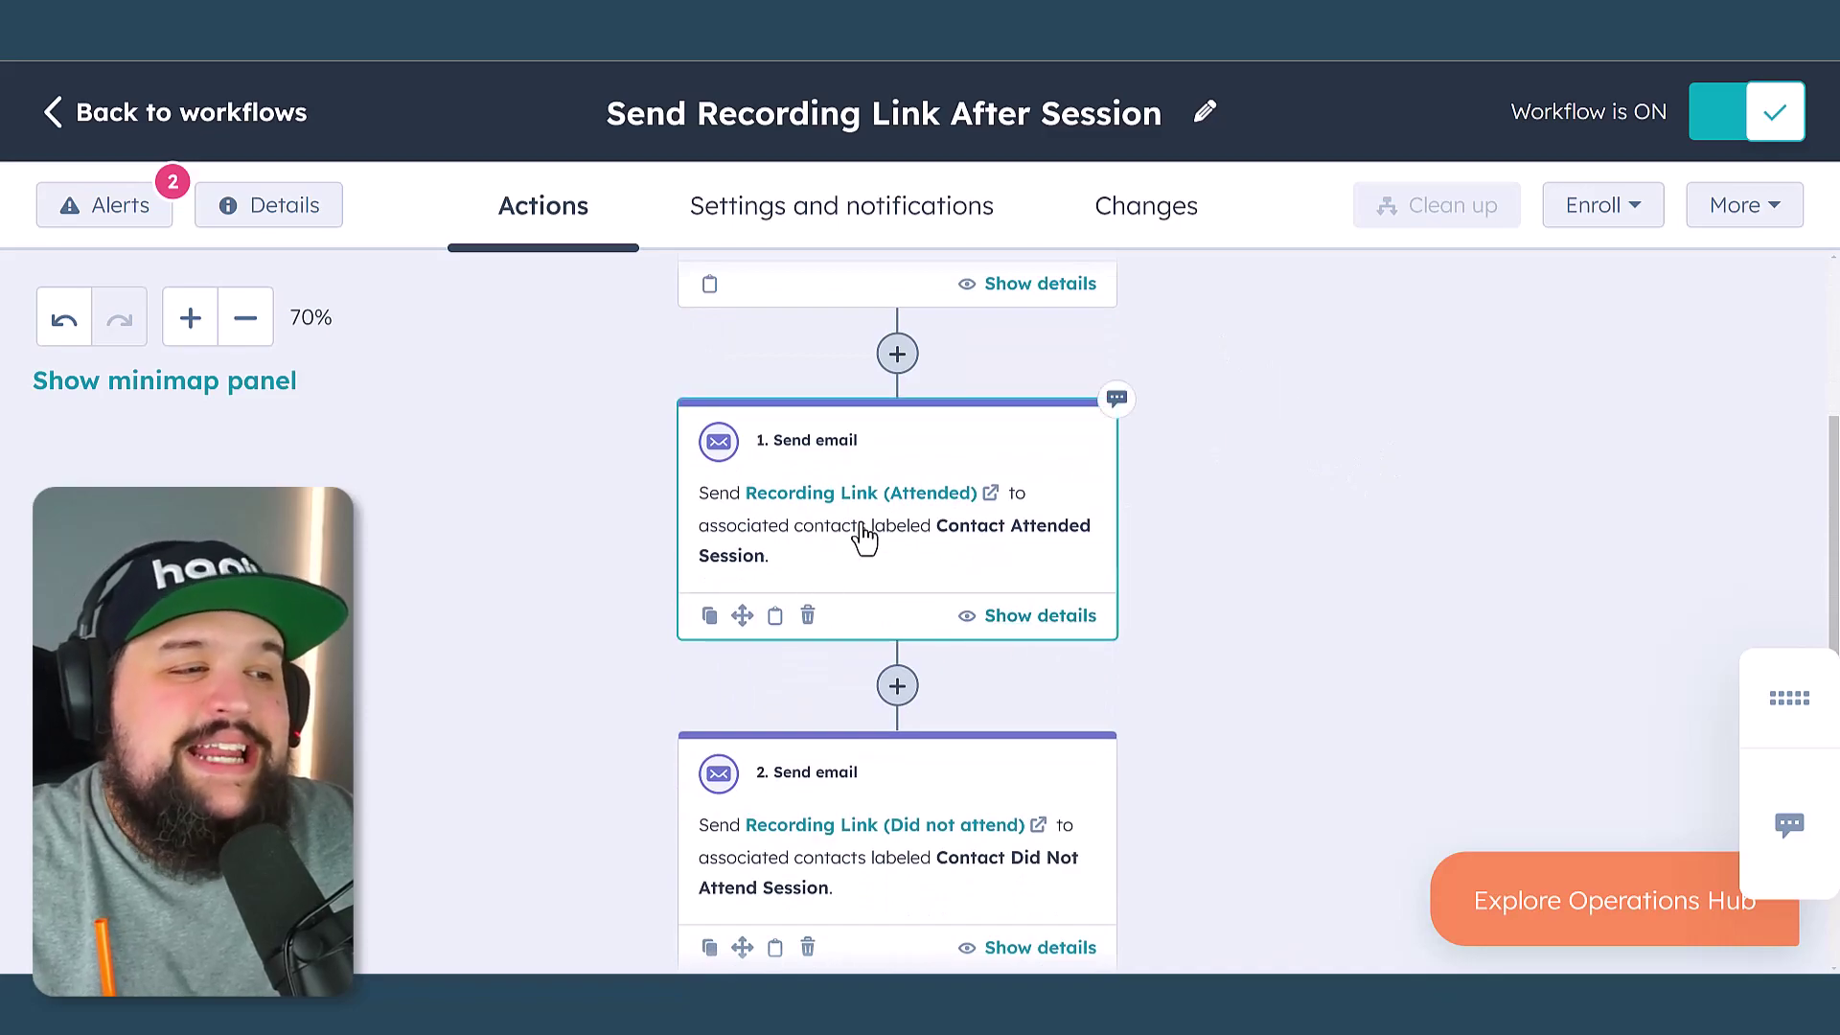
- Open the linked "Recording Link (Attended)" email in a new browser tab and bring it up for editing
right_click(931, 496)
left_click(977, 509)
left_click(709, 29)
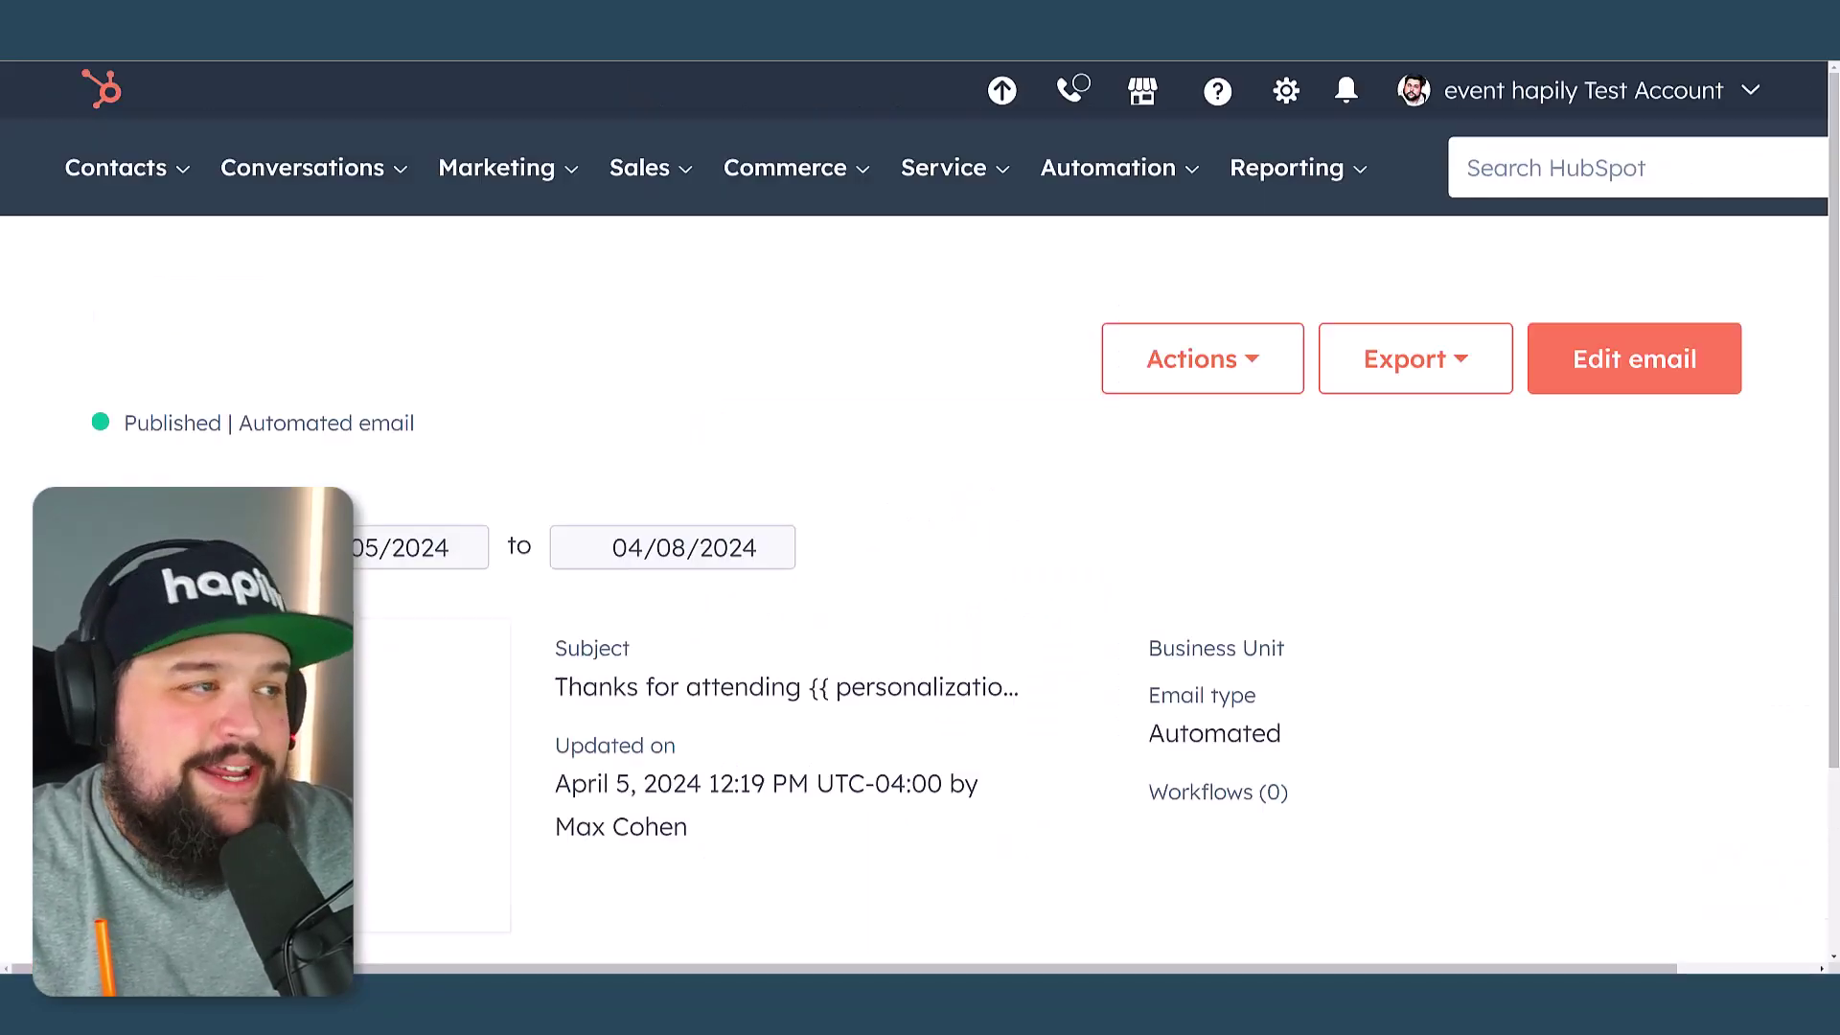
left_click(1626, 370)
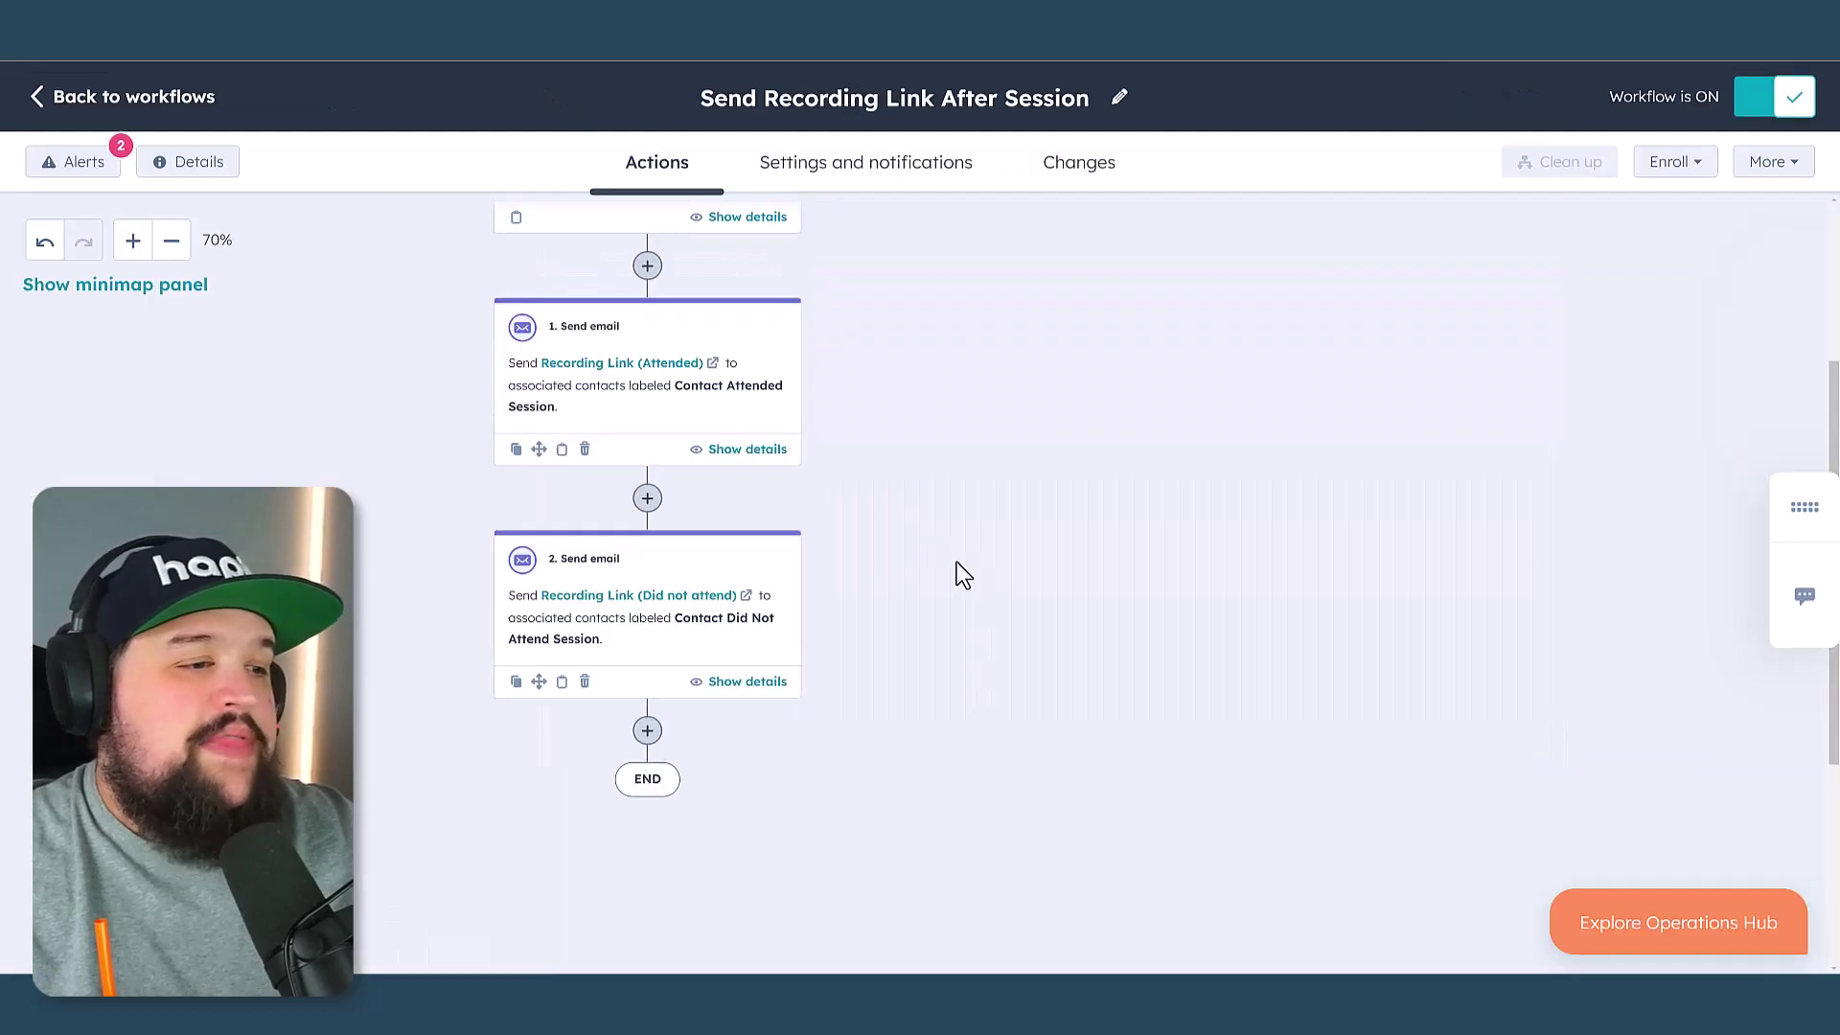
- Open the "Recording Link (Did not attend)" email linked in the workflow's second Send email action and bring it up for editing
scroll(967, 567, "down", 1)
scroll(744, 624, "up", 3)
scroll(700, 619, "down", 2)
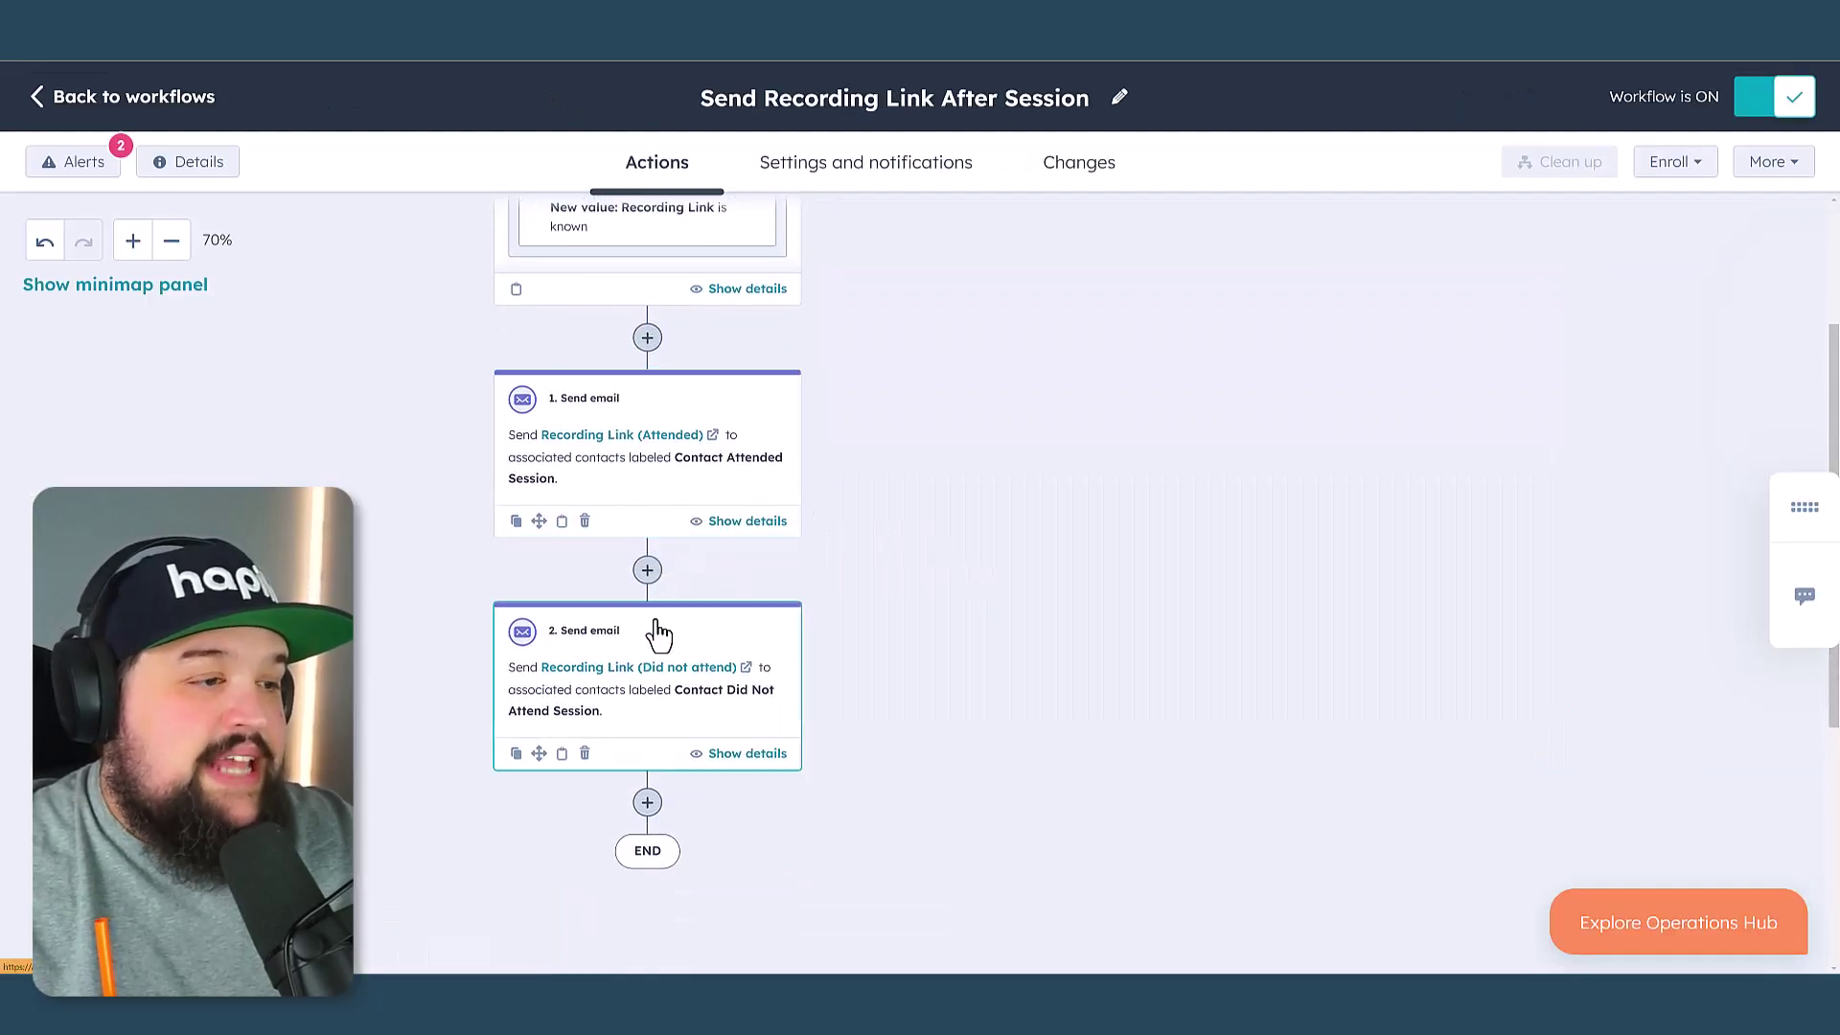
left_click(682, 663)
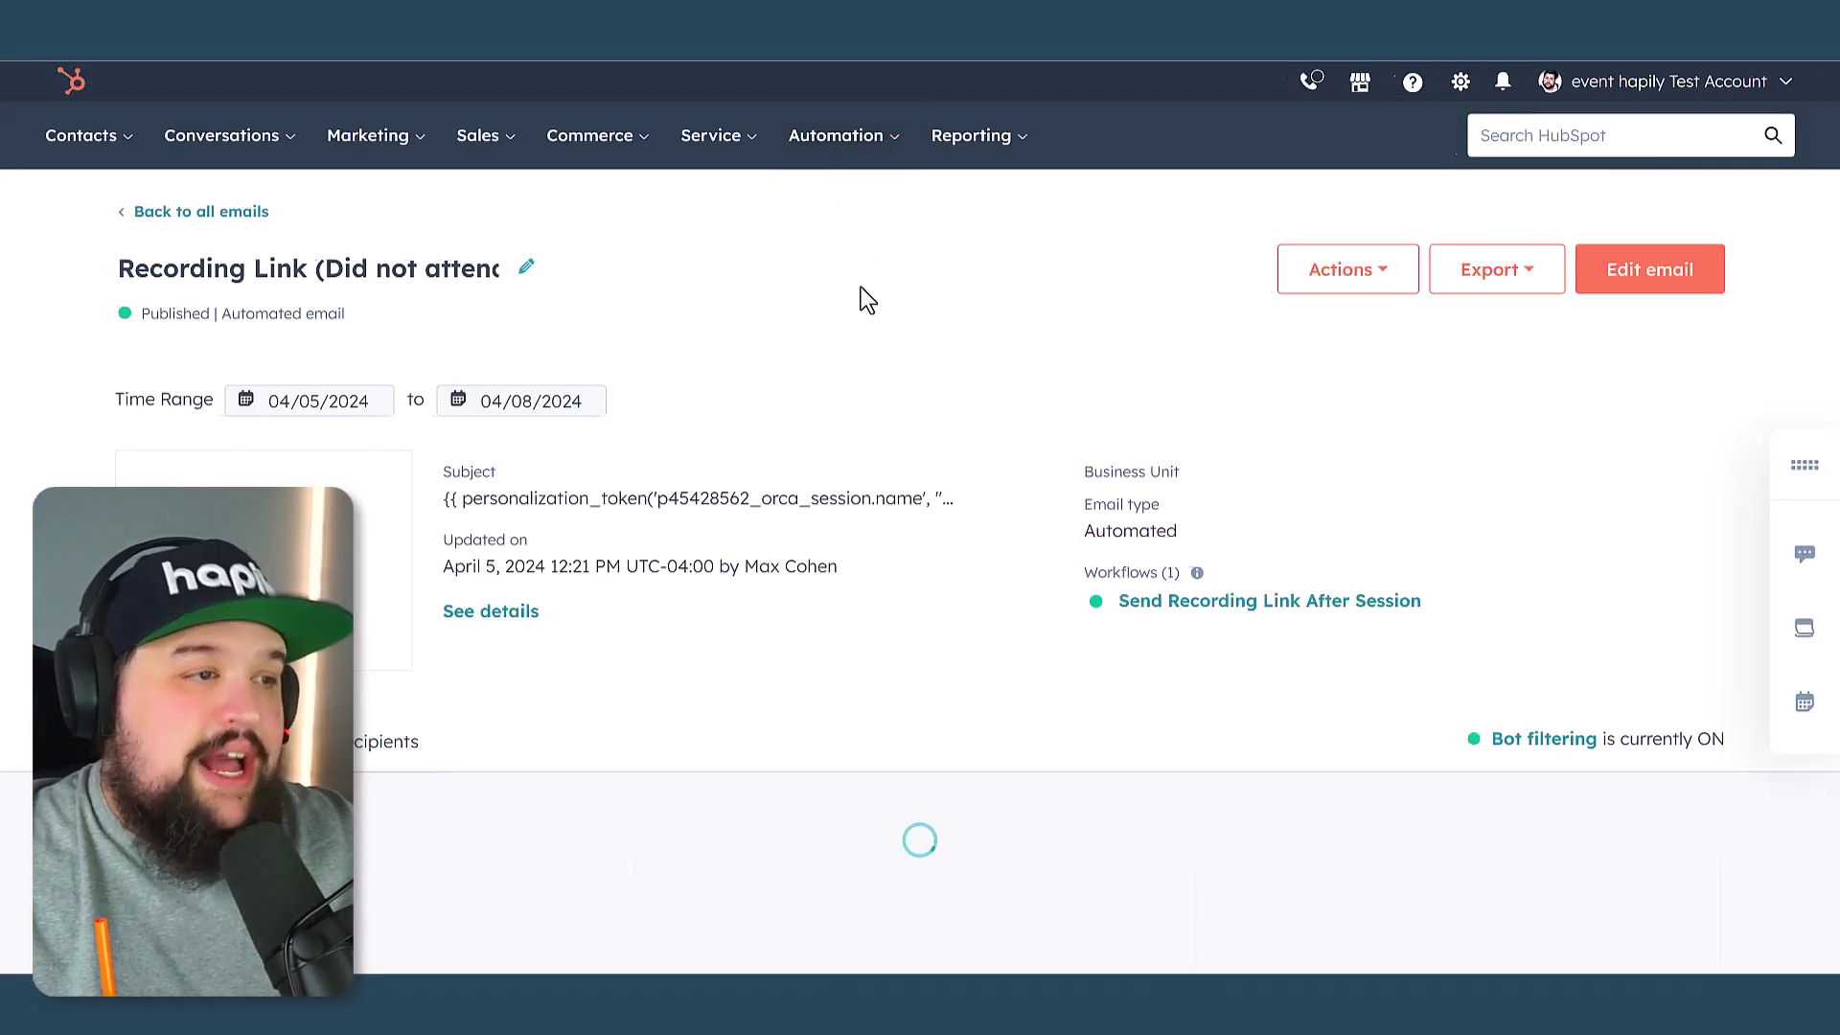
left_click(1656, 282)
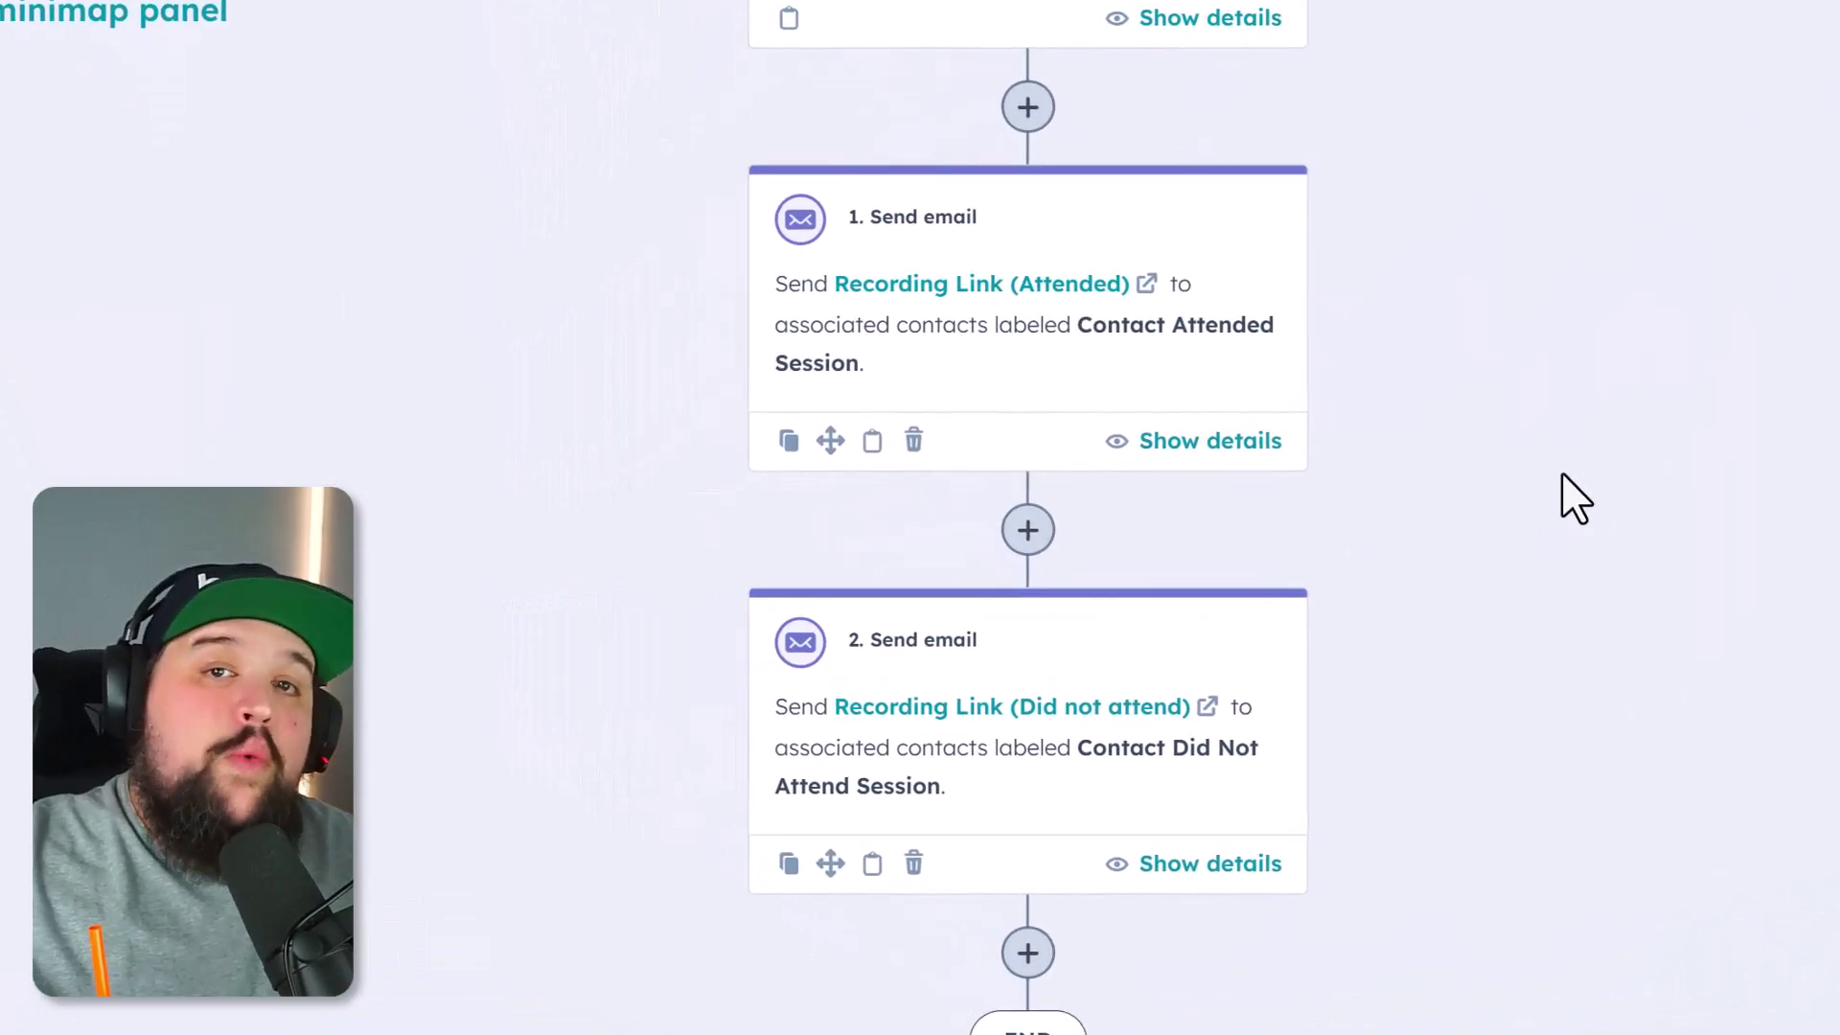
left_click_drag(1538, 418, 1539, 422)
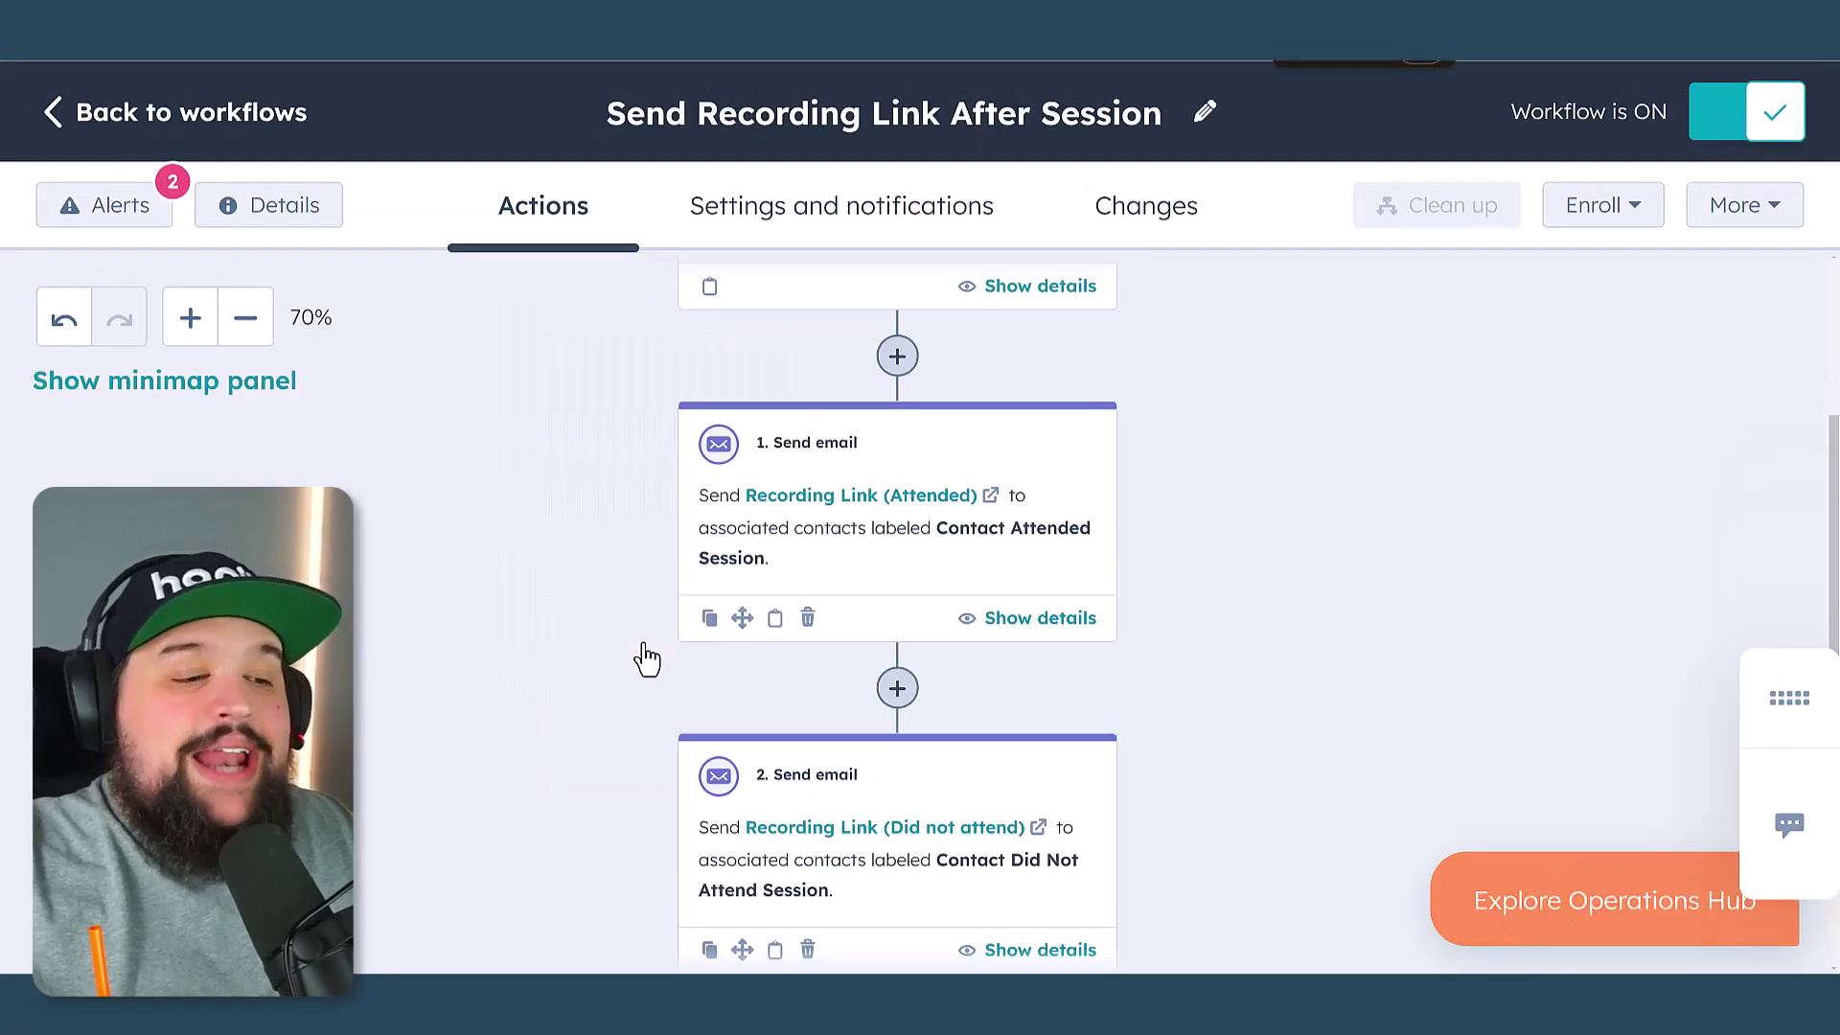
scroll(780, 616, "down", 5)
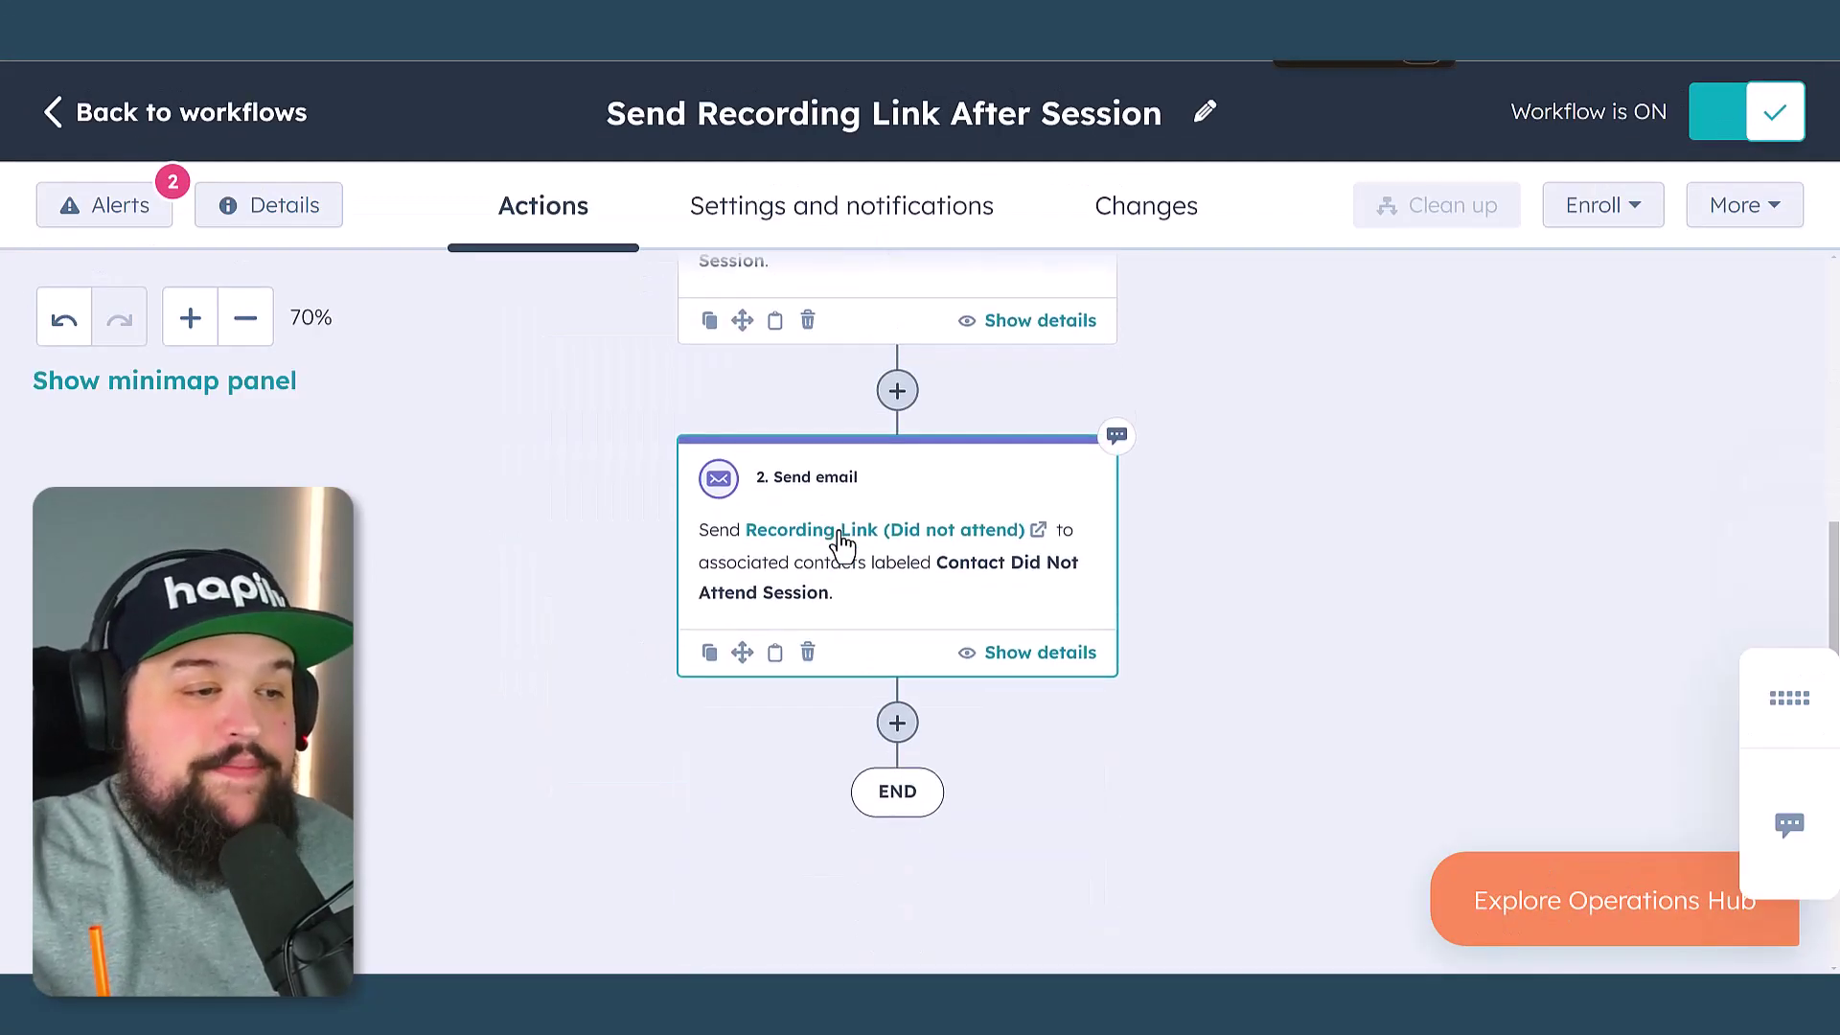